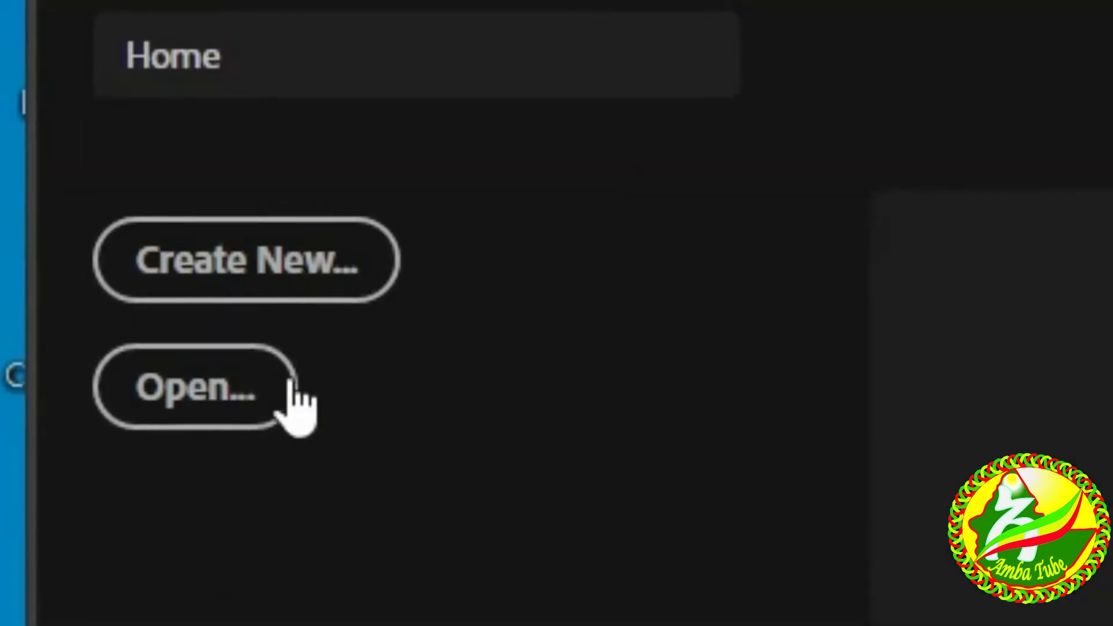
Open the New Document setup from the Illustrator Home screen.
{"action": "left_click", "coordinate": [261, 277]}
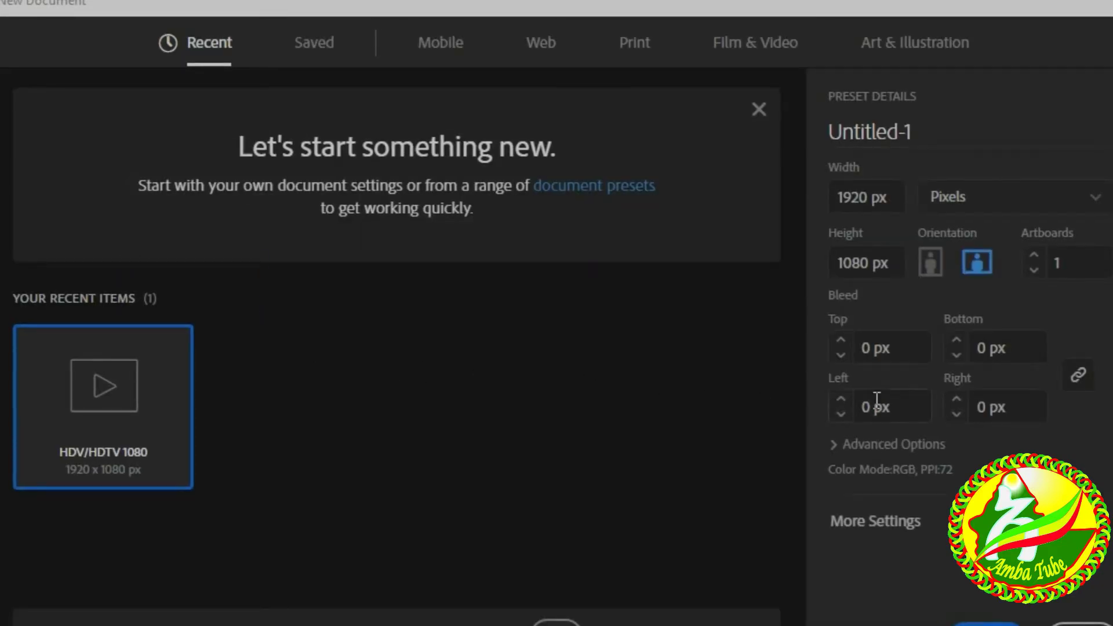
Create a blank 1920 × 1080 px document from the HDV/HDTV 1080 preset.
{"action": "double_click", "coordinate": [865, 198]}
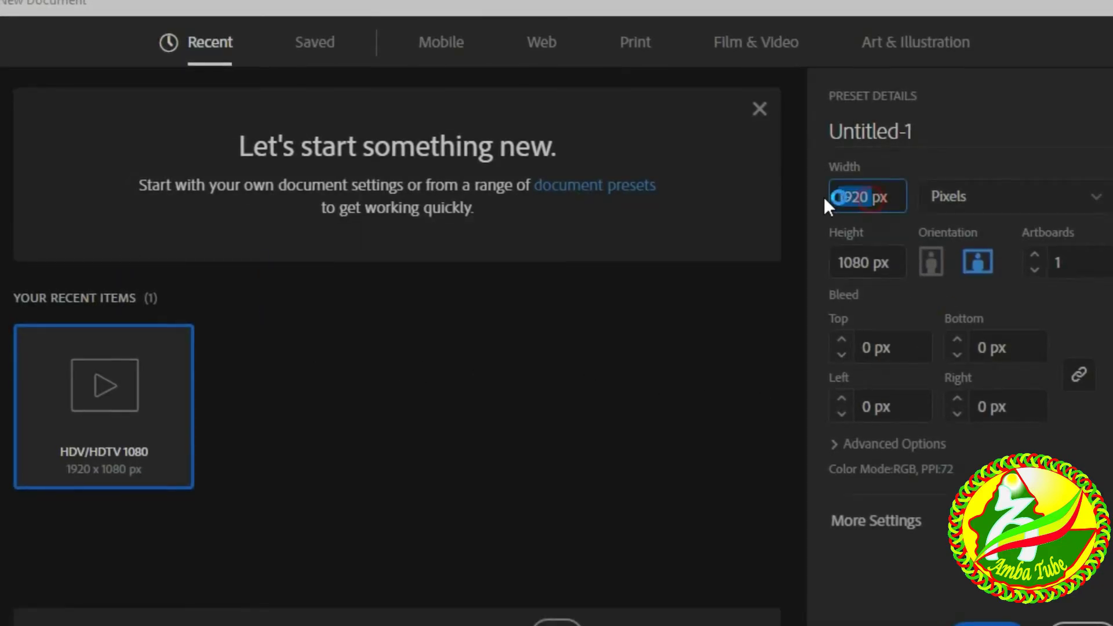
{"action": "triple_click", "coordinate": [878, 264]}
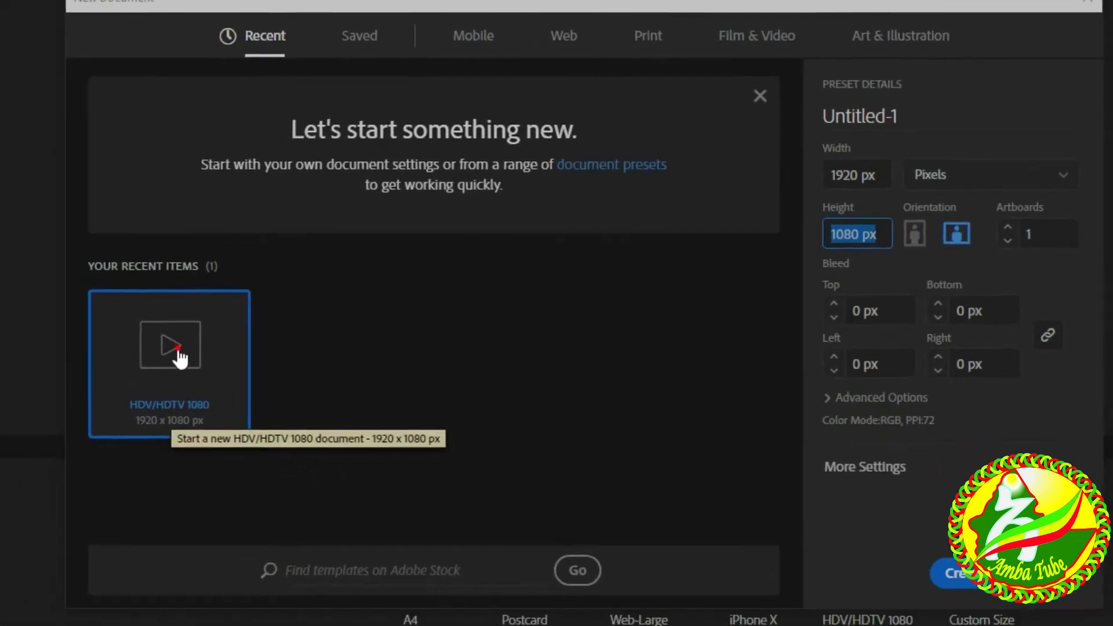
{"action": "left_click", "coordinate": [180, 360]}
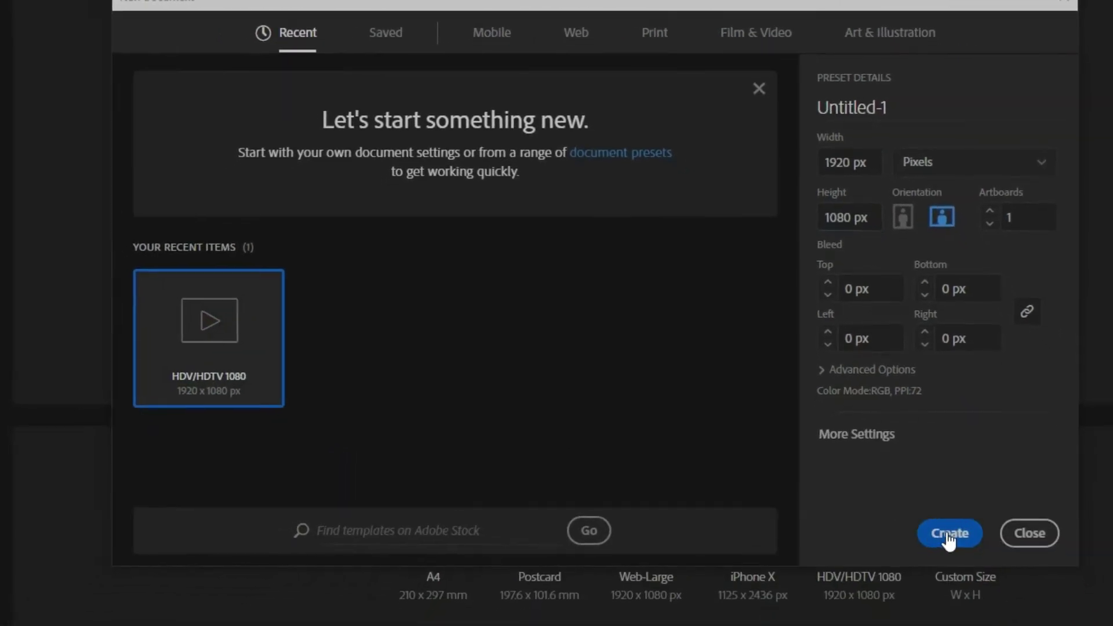
{"action": "left_click", "coordinate": [949, 534]}
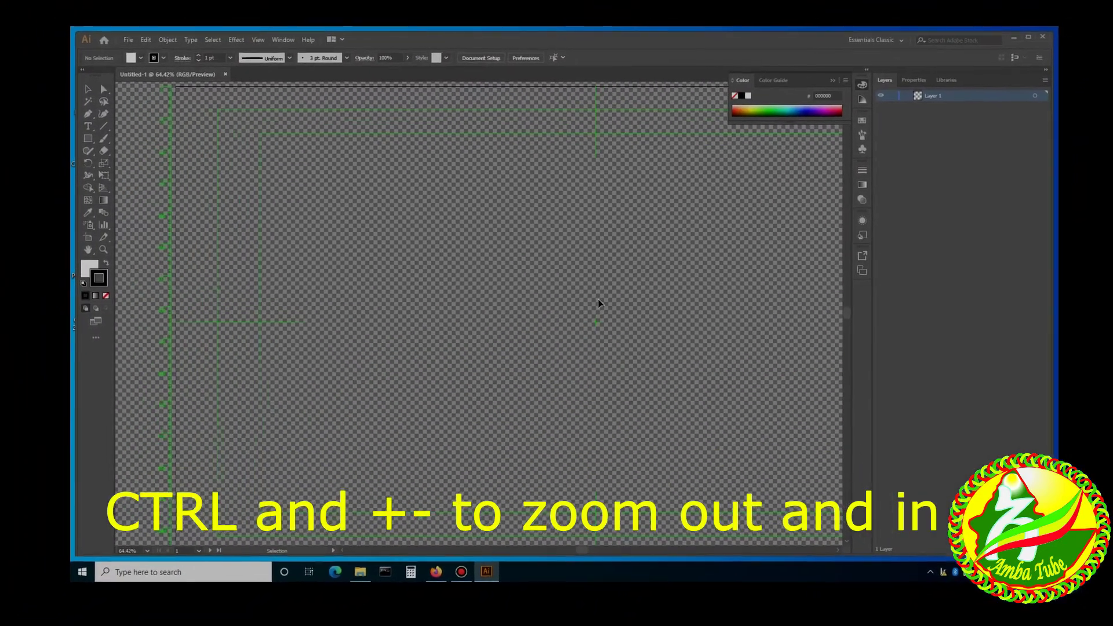
Draw a roughly 962 × 962 px circle with the Ellipse tool and centre it on the artboard.
{"action": "key", "text": "ctrl+minus"}
{"action": "key", "text": "ctrl+minus"}
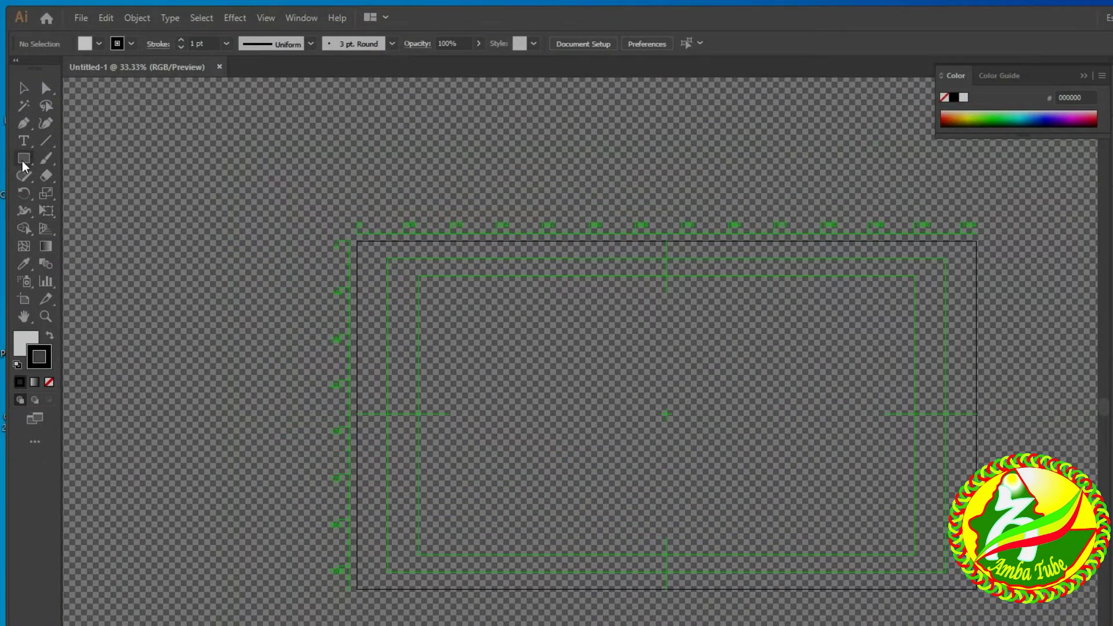
{"action": "right_click", "coordinate": [24, 165]}
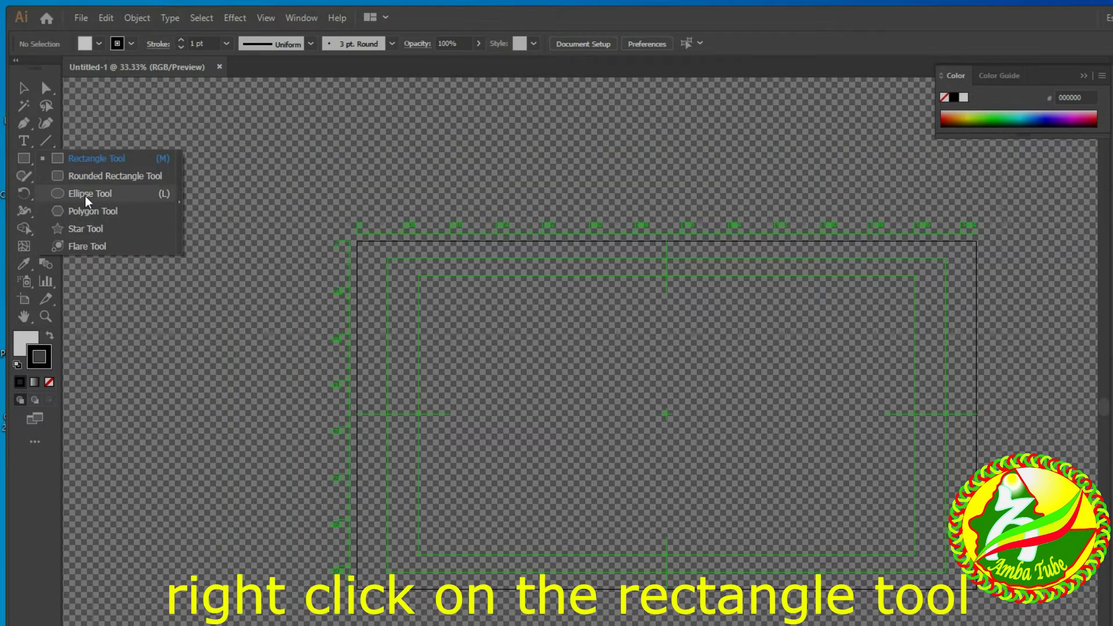
{"action": "left_click", "coordinate": [81, 193]}
{"action": "left_click_drag", "start_coordinate": [500, 289], "coordinate": [821, 571]}
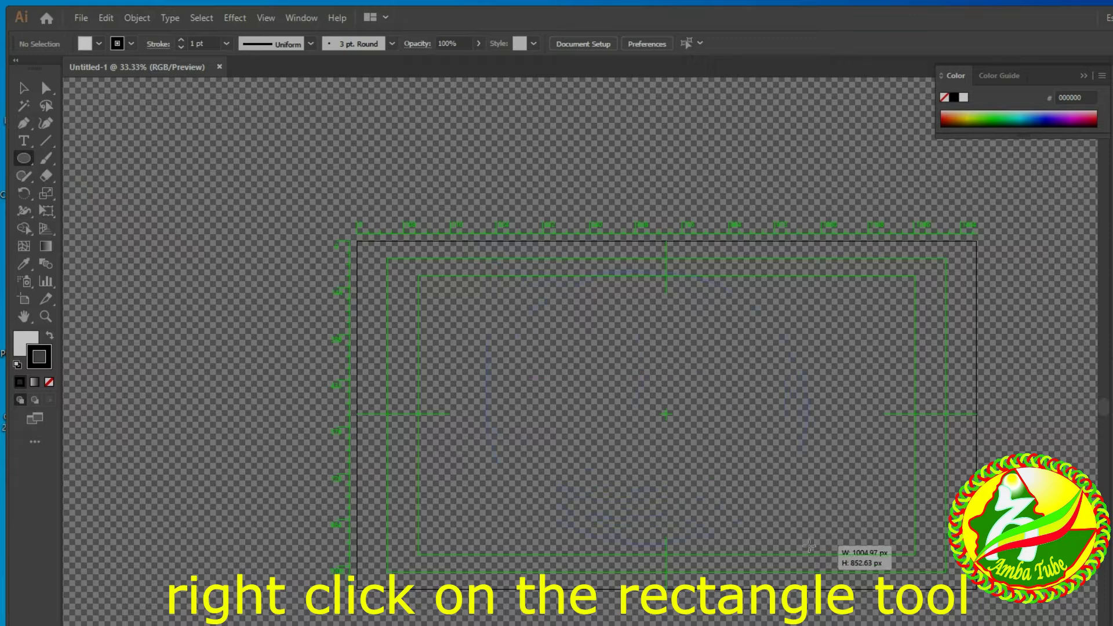
{"action": "left_click_drag", "start_coordinate": [822, 571], "coordinate": [807, 580]}
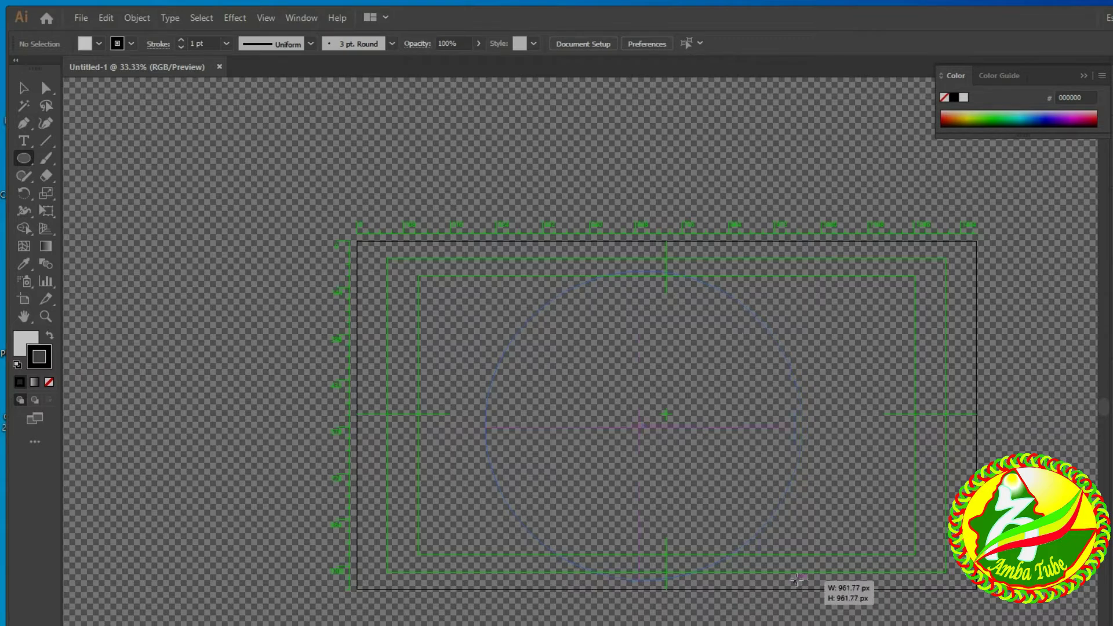
{"action": "left_click_drag", "start_coordinate": [807, 580], "coordinate": [795, 580]}
{"action": "left_click_drag", "start_coordinate": [759, 363], "coordinate": [806, 374]}
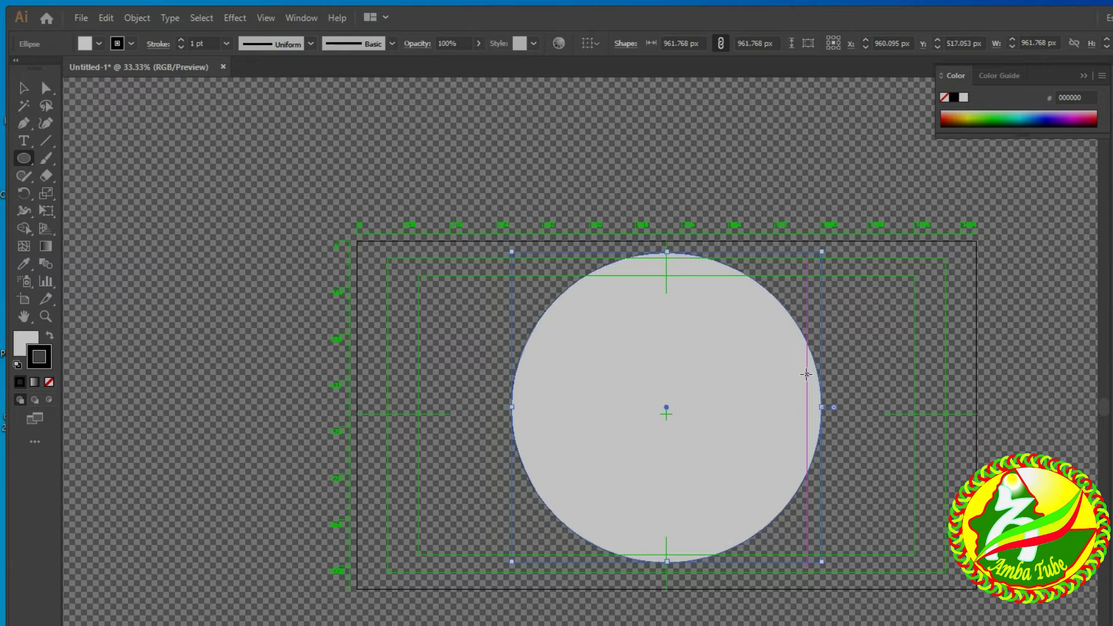
{"action": "left_click_drag", "start_coordinate": [806, 374], "coordinate": [806, 370]}
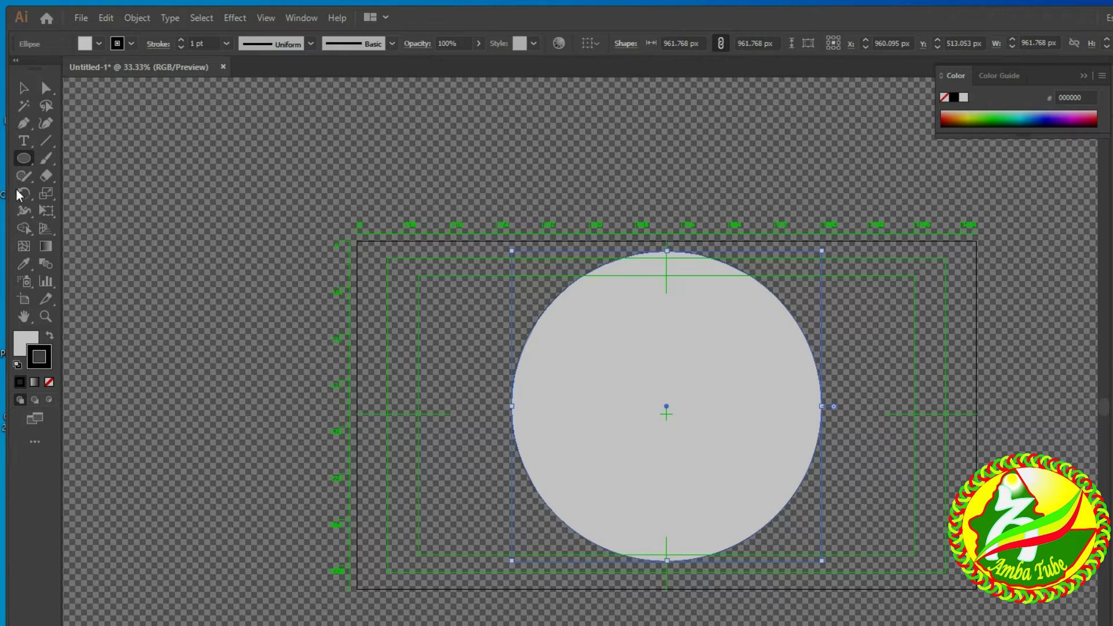
Fill the circle with blue #047FBC.
{"action": "left_click", "coordinate": [26, 347]}
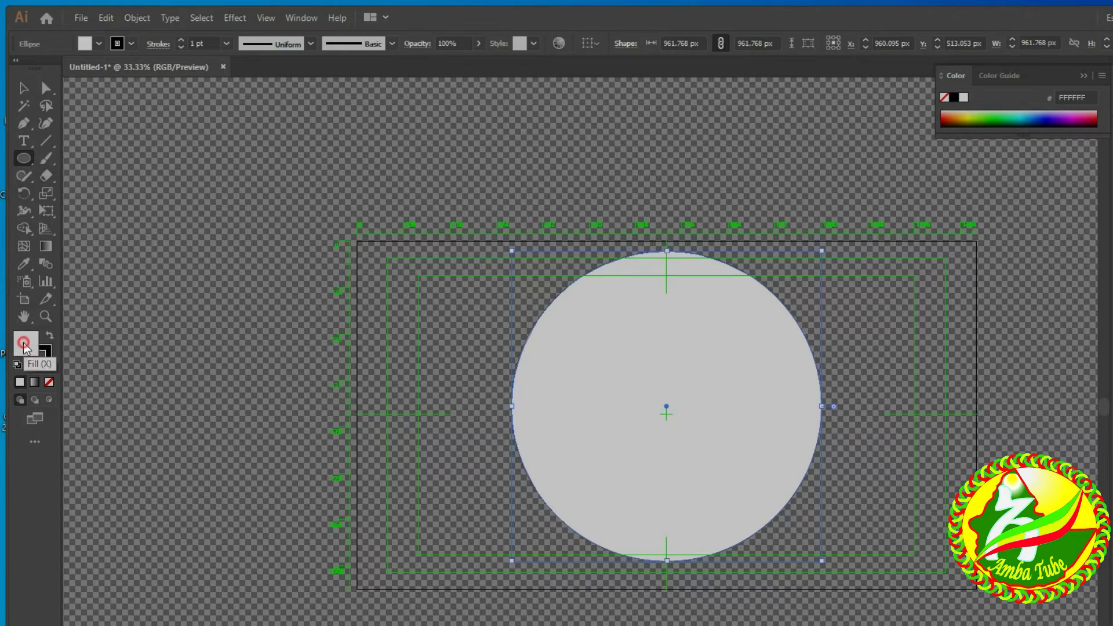
{"action": "double_click", "coordinate": [26, 348]}
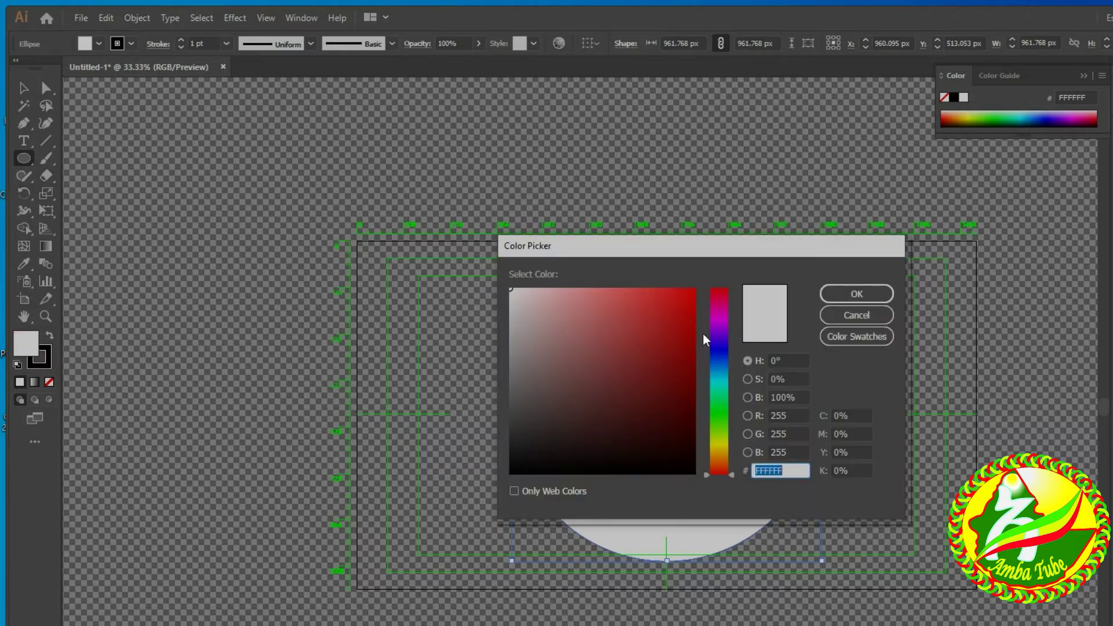
{"action": "left_click", "coordinate": [721, 371]}
{"action": "left_click", "coordinate": [691, 335]}
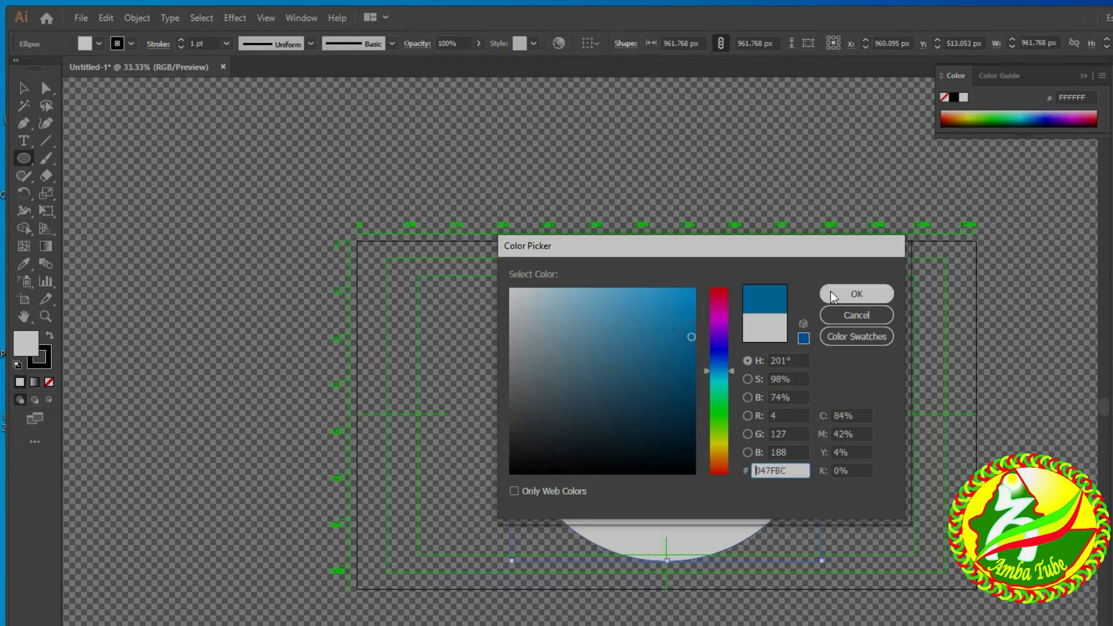
{"action": "left_click", "coordinate": [835, 295]}
Give the circle a 10 pt black outline and zoom in on it.
{"action": "left_click", "coordinate": [44, 364]}
{"action": "left_click", "coordinate": [227, 45]}
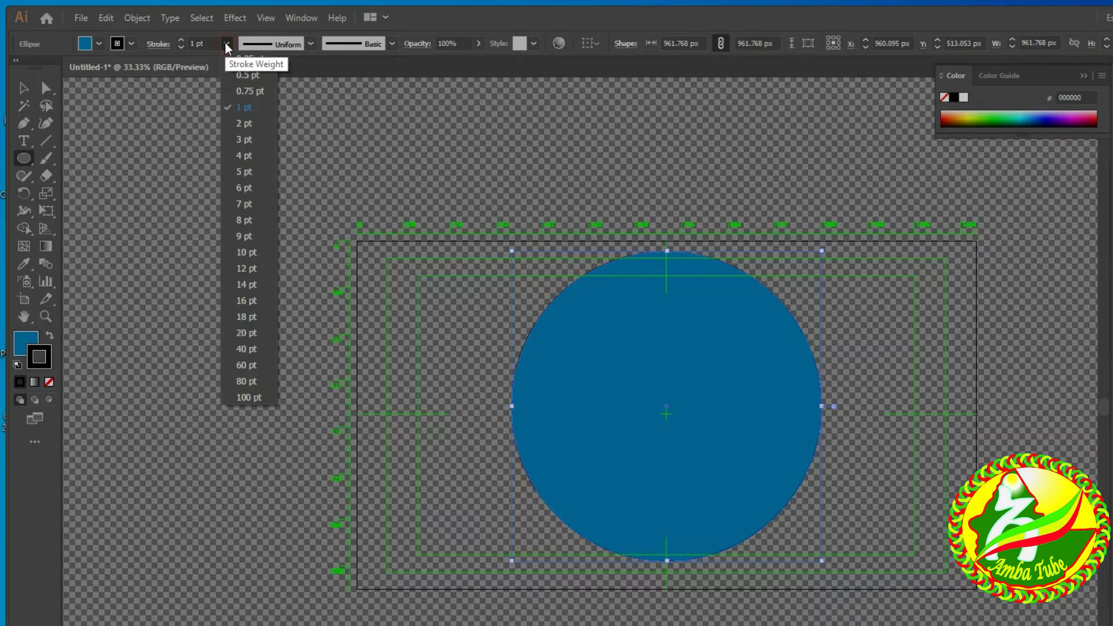
{"action": "left_click", "coordinate": [247, 251]}
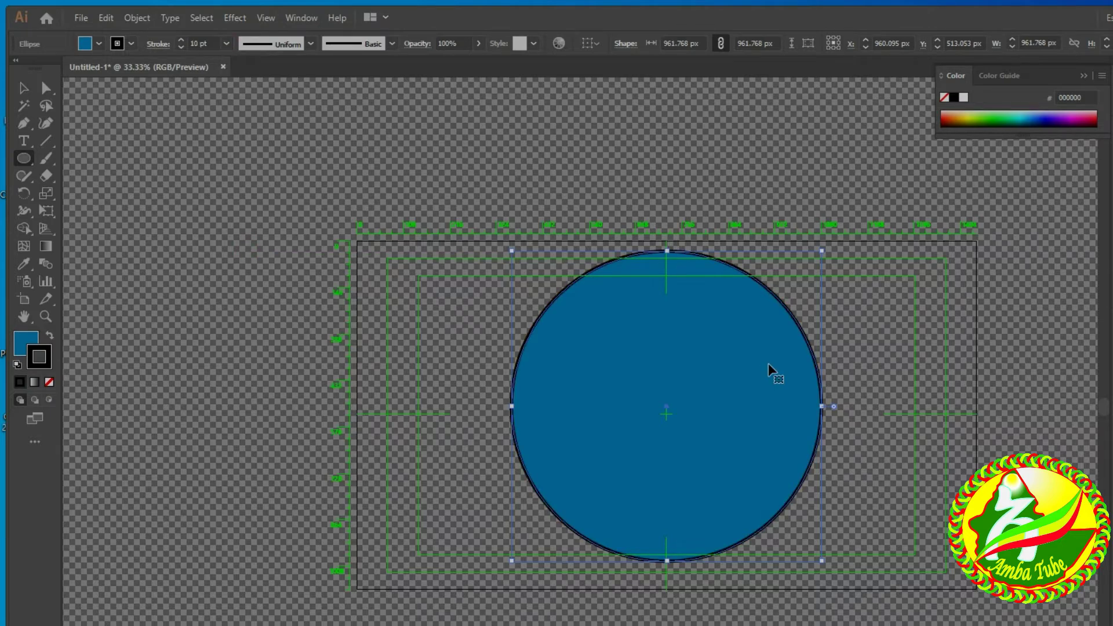
{"action": "key", "text": "ctrl+plus"}
{"action": "key", "text": "ctrl+plus"}
{"action": "scroll", "coordinate": [768, 364], "scroll_direction": "up", "scroll_amount": 1}
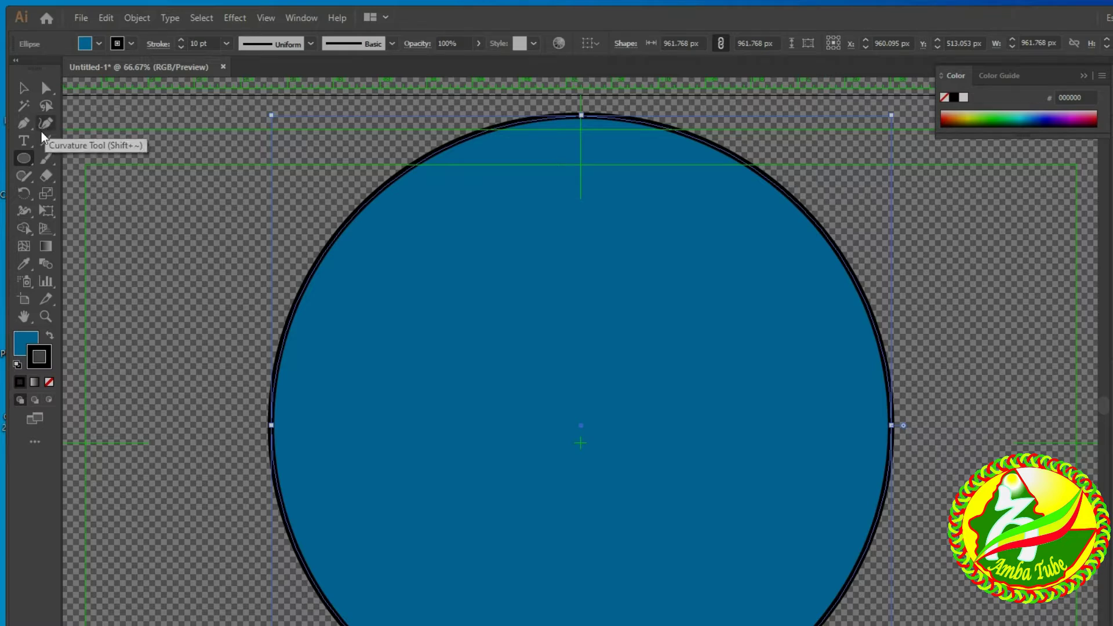
Draw a tall narrow rectangle, about 106 × 401 px, inside the left part of the circle.
{"action": "left_click", "coordinate": [45, 124]}
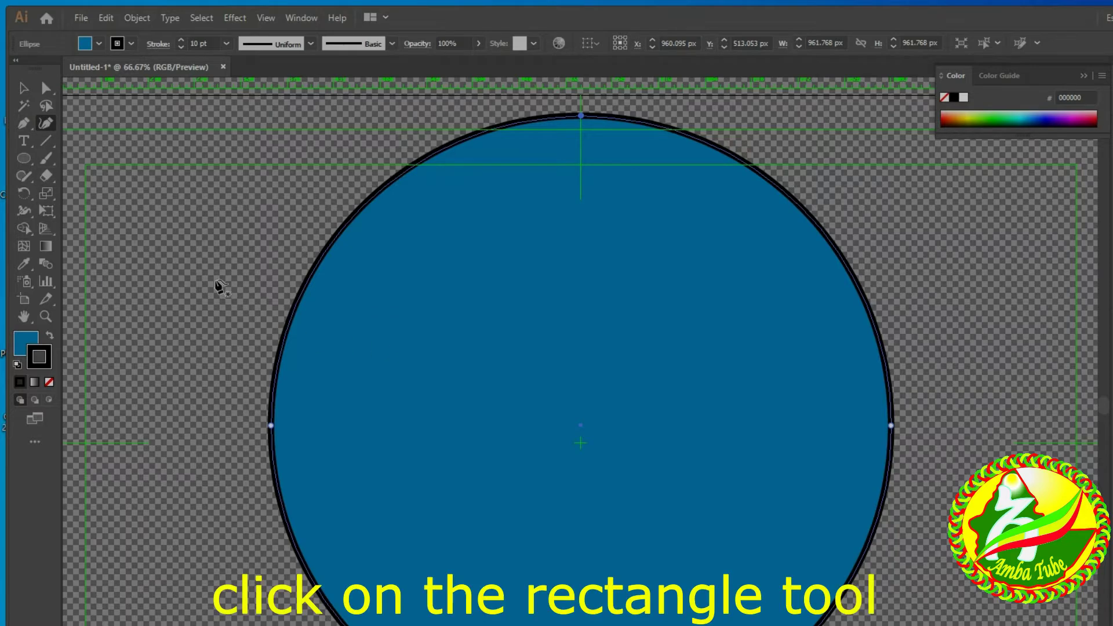
{"action": "left_click", "coordinate": [23, 159]}
{"action": "left_click", "coordinate": [84, 162]}
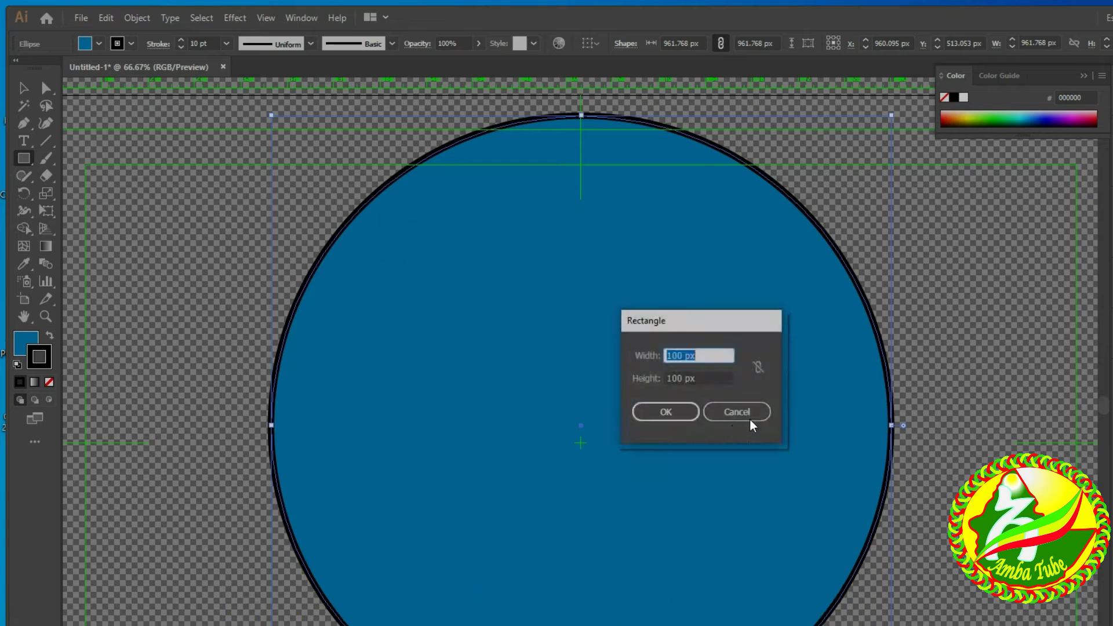
{"action": "left_click", "coordinate": [748, 412]}
{"action": "left_click_drag", "start_coordinate": [410, 241], "coordinate": [477, 500]}
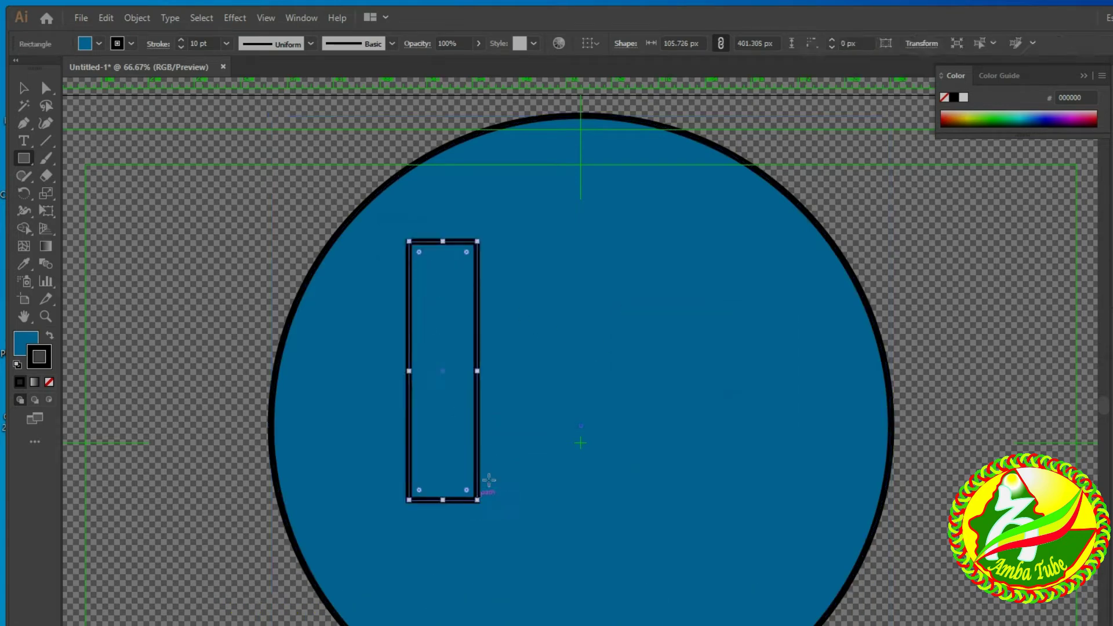
Add anchor points on the rectangle's left and right sides with the Curvature tool.
{"action": "left_click", "coordinate": [46, 125]}
{"action": "left_click", "coordinate": [477, 285]}
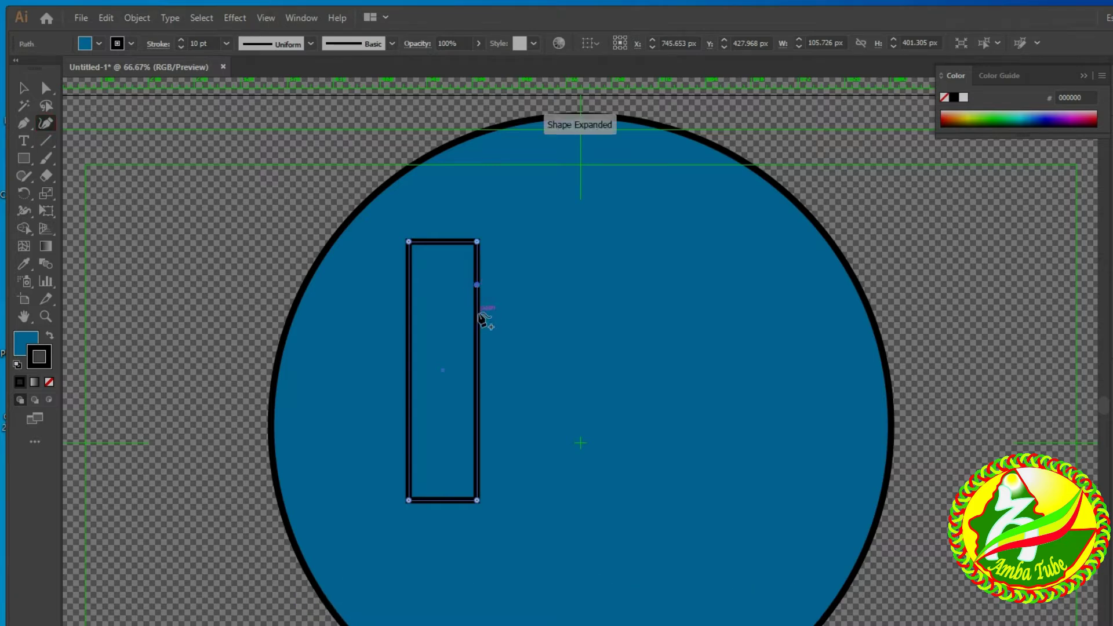
{"action": "left_click", "coordinate": [409, 287]}
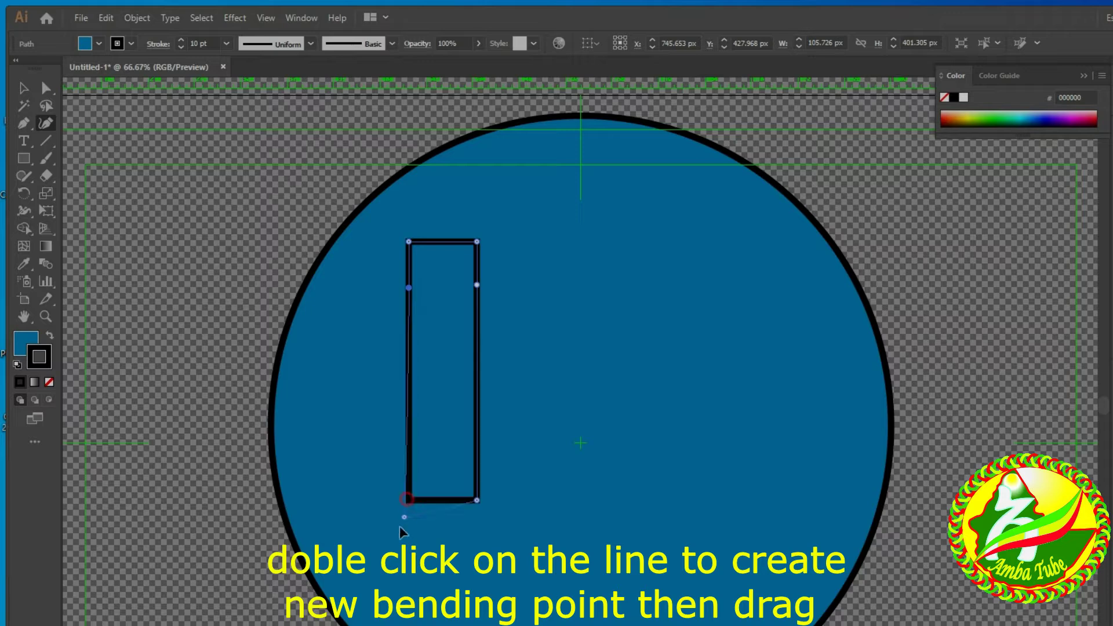
Drag the rectangle's corners outward and curve its right side into an arch.
{"action": "left_click_drag", "start_coordinate": [409, 500], "coordinate": [374, 586]}
{"action": "left_click_drag", "start_coordinate": [477, 501], "coordinate": [439, 497]}
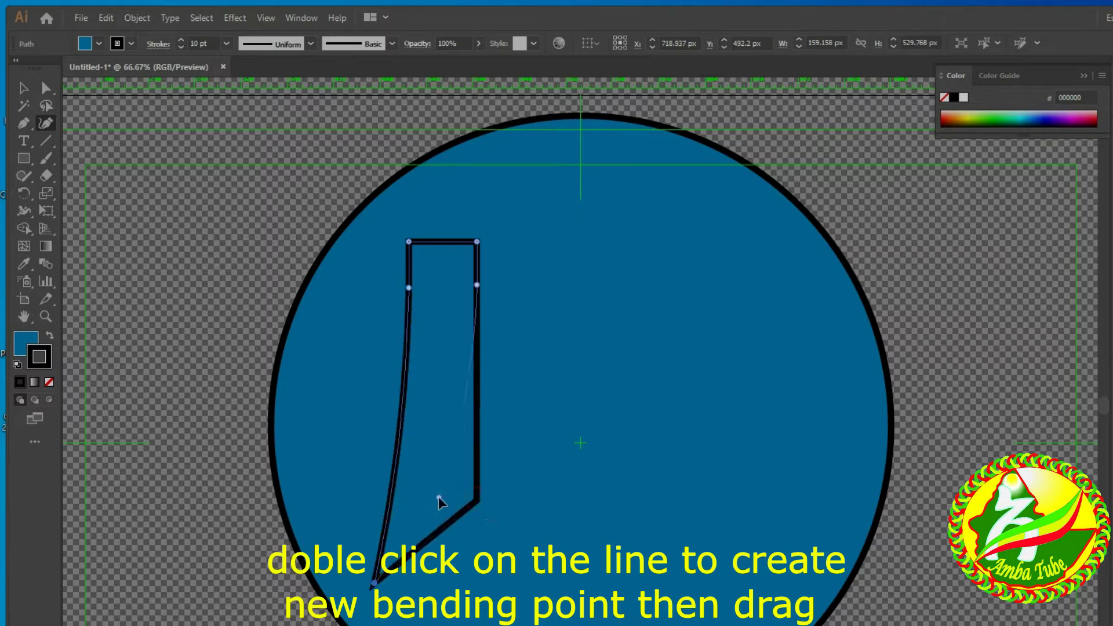
{"action": "left_click_drag", "start_coordinate": [410, 241], "coordinate": [451, 177]}
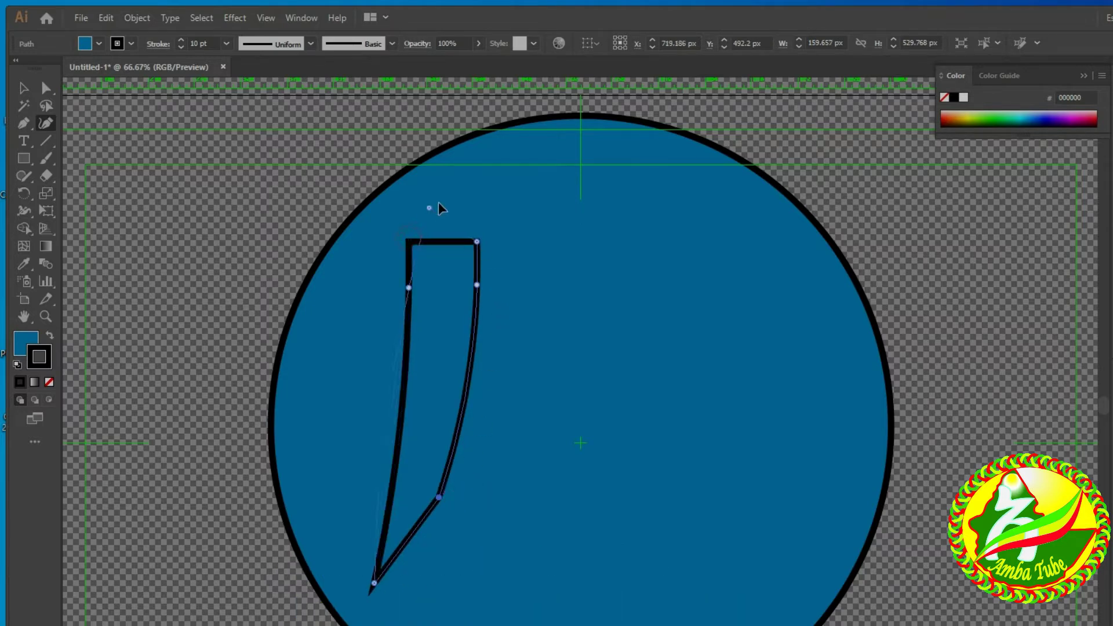
{"action": "left_click_drag", "start_coordinate": [477, 285], "coordinate": [452, 378]}
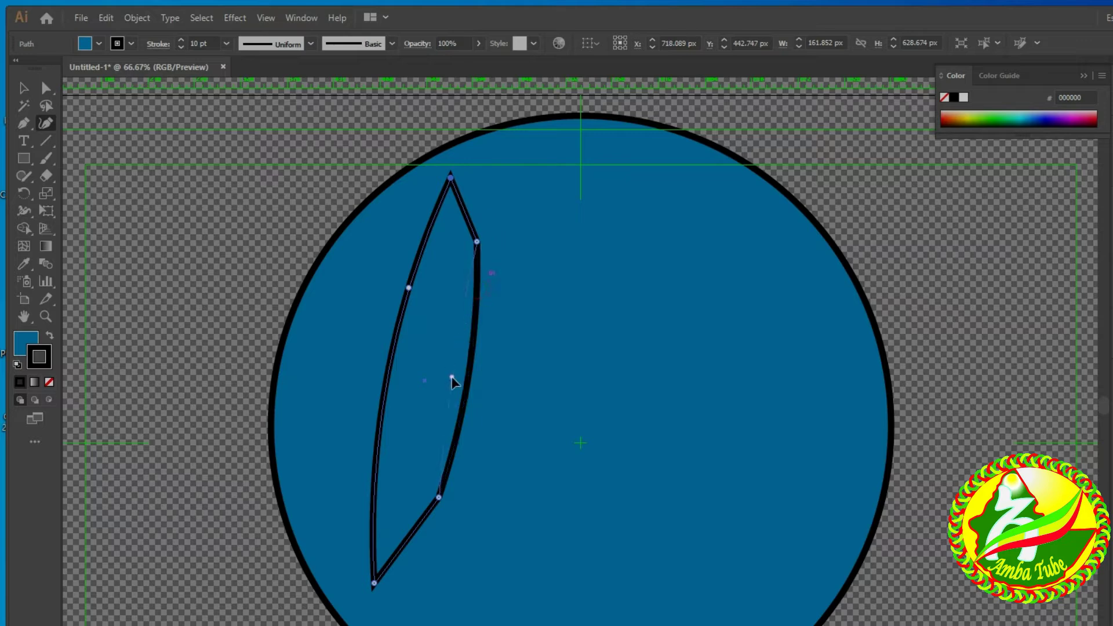
{"action": "key", "text": "Delete"}
{"action": "left_click_drag", "start_coordinate": [422, 501], "coordinate": [412, 507]}
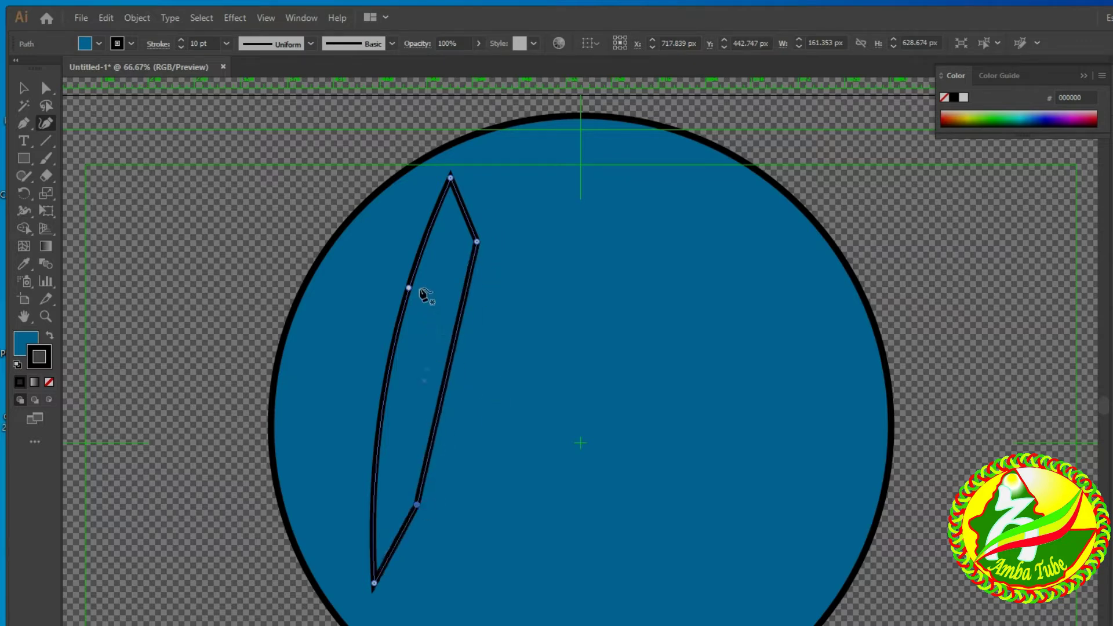
{"action": "left_click", "coordinate": [449, 363]}
{"action": "left_click_drag", "start_coordinate": [450, 364], "coordinate": [437, 360]}
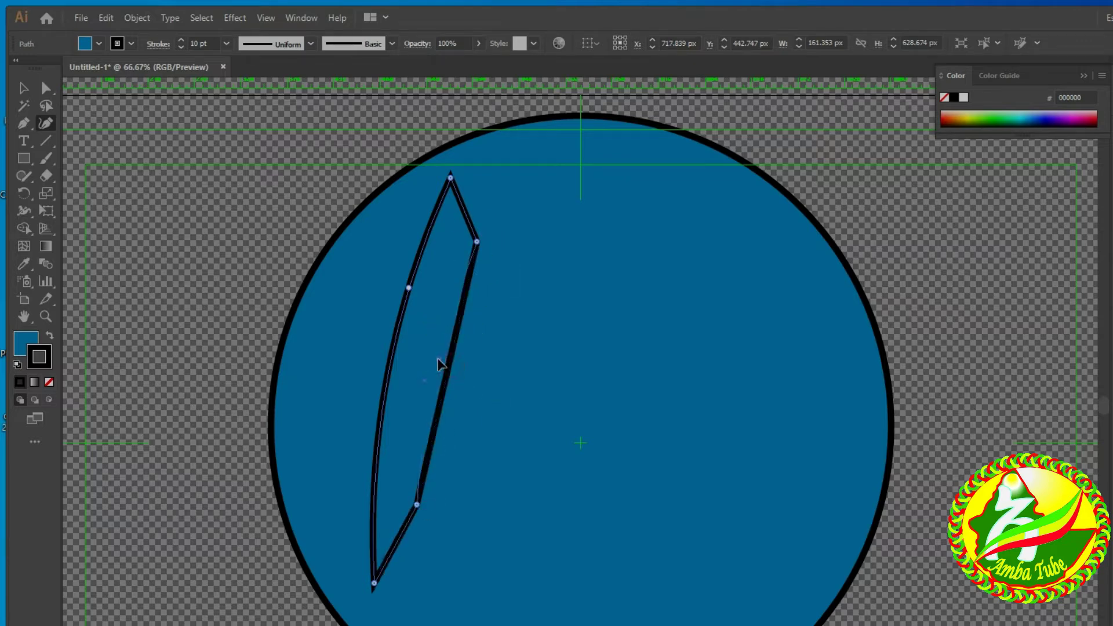
Shape the top into a pointed tip and spike, forming a ~303 × 627 px arch.
{"action": "left_click_drag", "start_coordinate": [451, 177], "coordinate": [485, 157]}
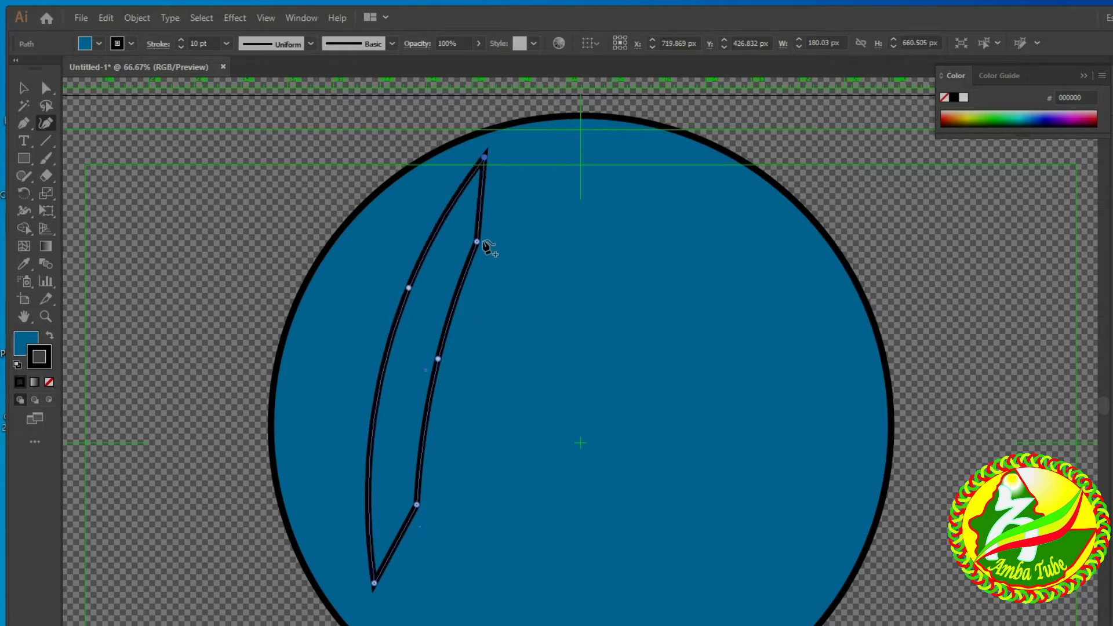
{"action": "left_click", "coordinate": [468, 179]}
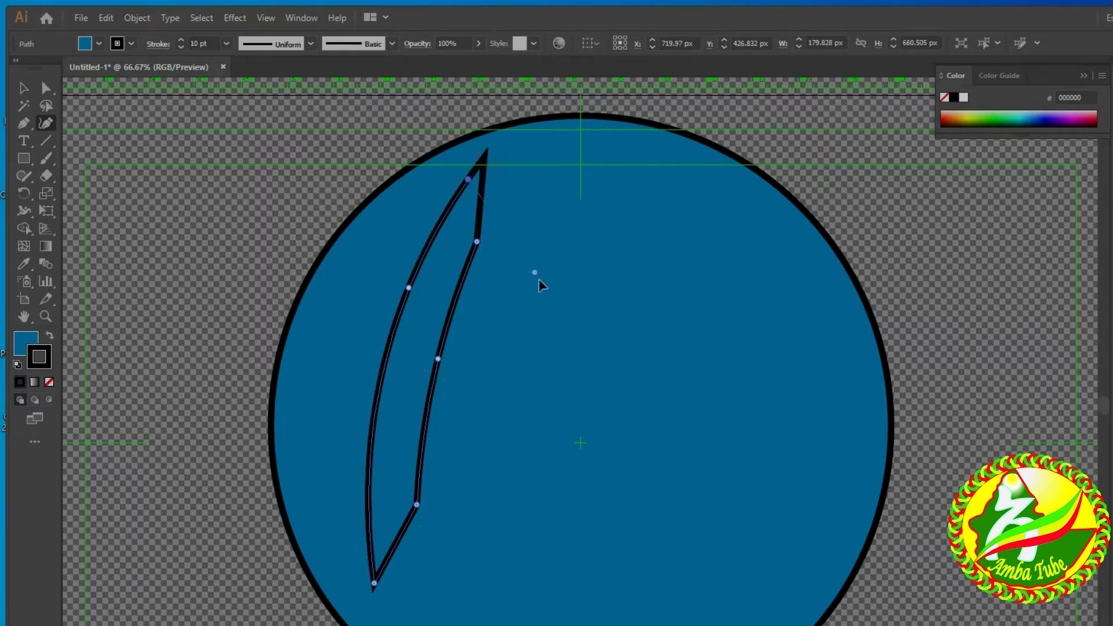
{"action": "left_click_drag", "start_coordinate": [485, 156], "coordinate": [580, 319]}
{"action": "left_click_drag", "start_coordinate": [600, 548], "coordinate": [601, 542]}
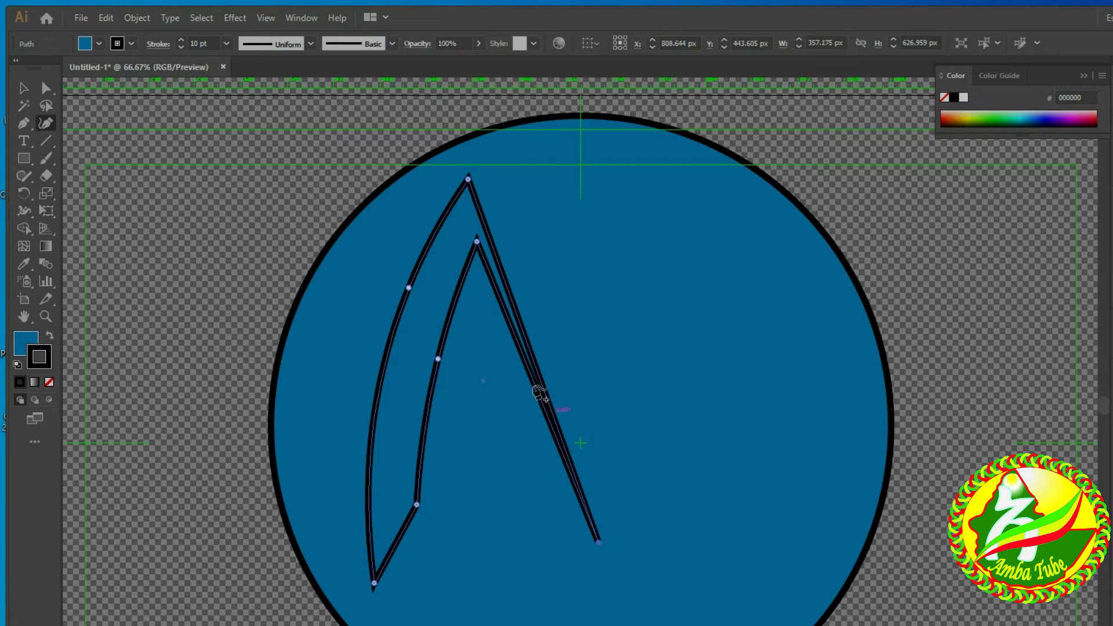
{"action": "left_click_drag", "start_coordinate": [537, 369], "coordinate": [532, 577]}
{"action": "left_click", "coordinate": [532, 577]}
{"action": "mouse_move", "coordinate": [536, 369]}
{"action": "left_mouse_down"}
{"action": "mouse_move", "coordinate": [561, 368]}
{"action": "mouse_move", "coordinate": [519, 372]}
{"action": "left_mouse_up"}
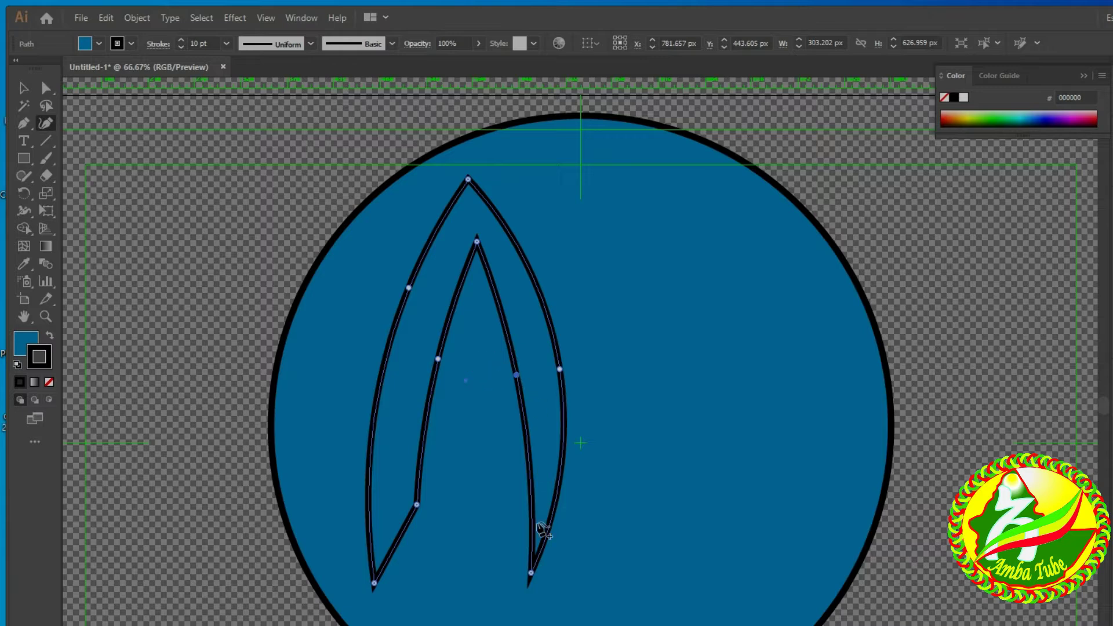
{"action": "left_click_drag", "start_coordinate": [418, 505], "coordinate": [412, 504]}
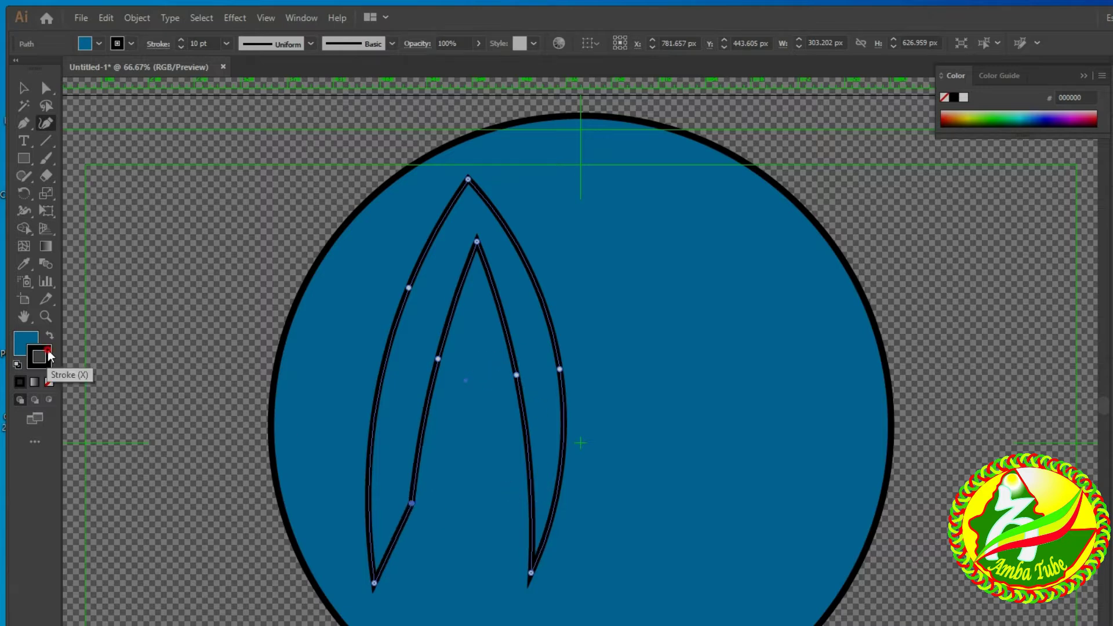
Set the arch's outline colour to red F40B0B.
{"action": "double_click", "coordinate": [45, 354]}
{"action": "type", "text": "F40B0B"}
{"action": "left_click", "coordinate": [829, 294]}
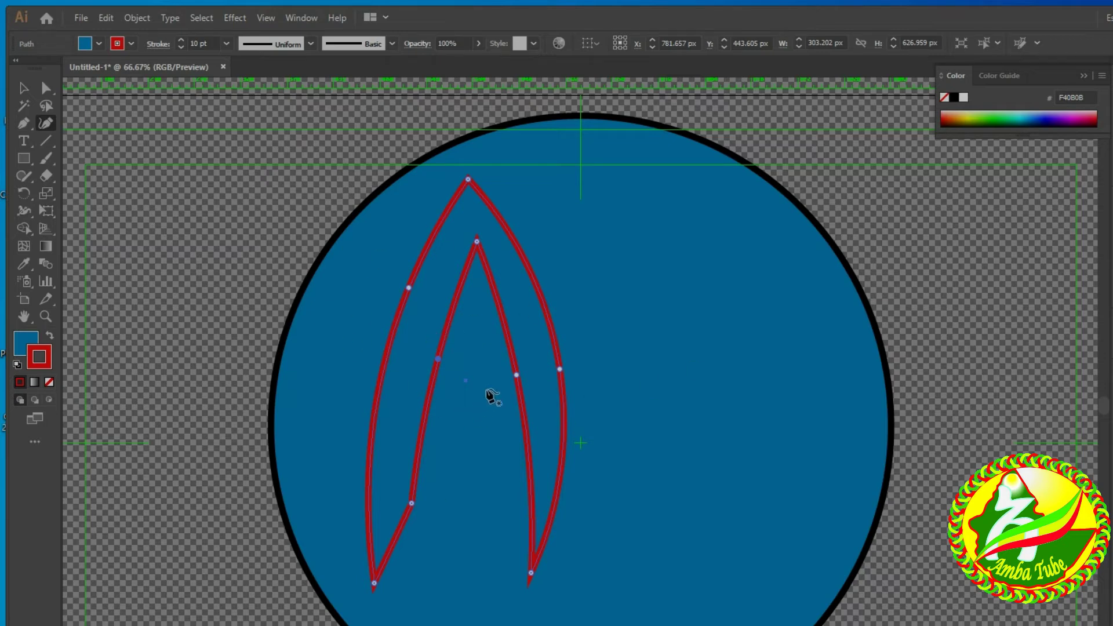
Fill the arch with bright cyan 0BE8F9 and add an anchor on its inner right edge.
{"action": "left_click", "coordinate": [19, 347]}
{"action": "double_click", "coordinate": [19, 346]}
{"action": "left_click", "coordinate": [719, 405]}
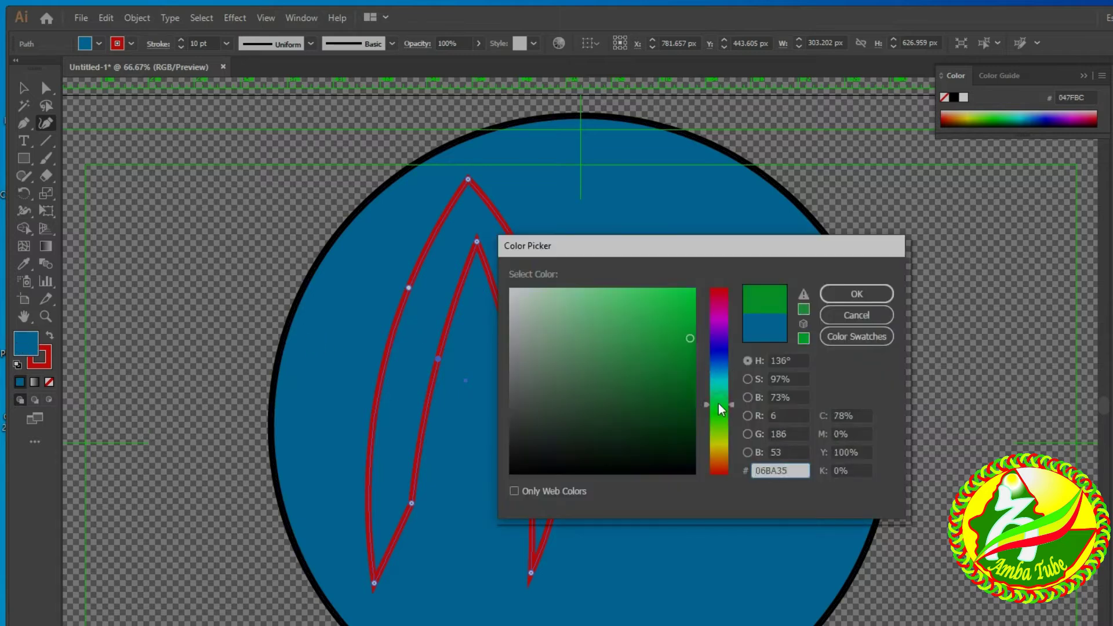
{"action": "left_click_drag", "start_coordinate": [721, 401], "coordinate": [722, 378]}
{"action": "left_click_drag", "start_coordinate": [690, 325], "coordinate": [688, 292]}
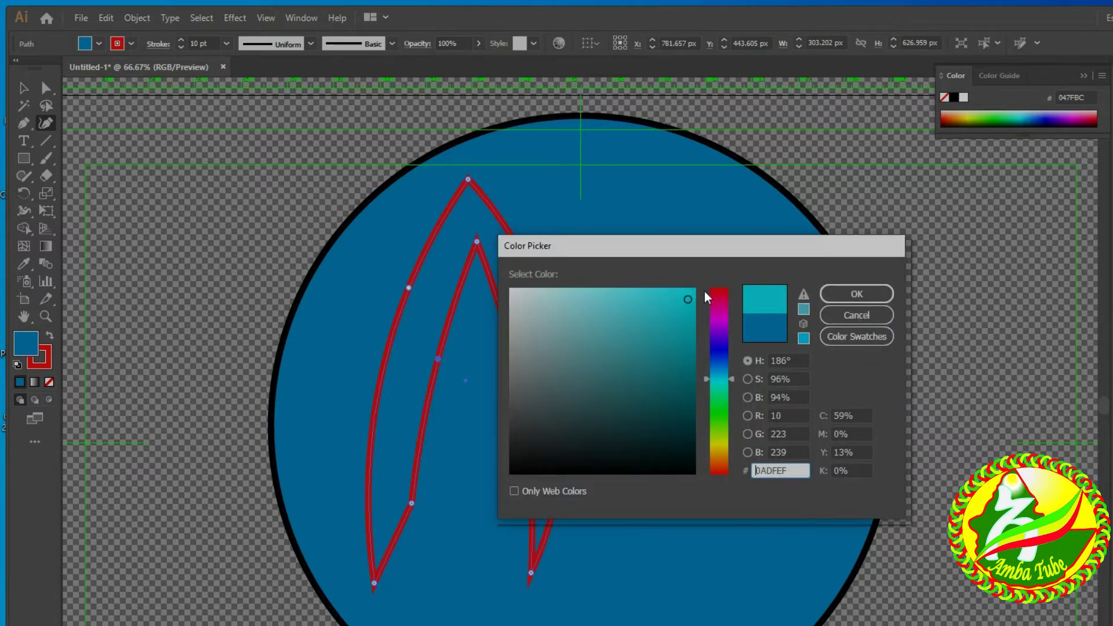
{"action": "left_click", "coordinate": [866, 290]}
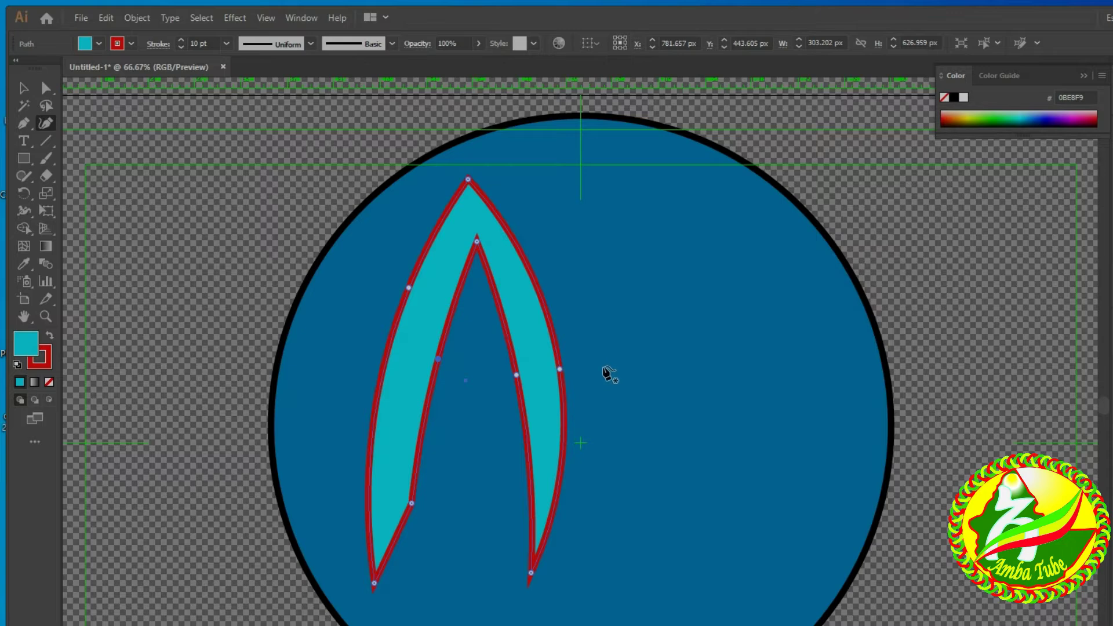
{"action": "double_click", "coordinate": [518, 382]}
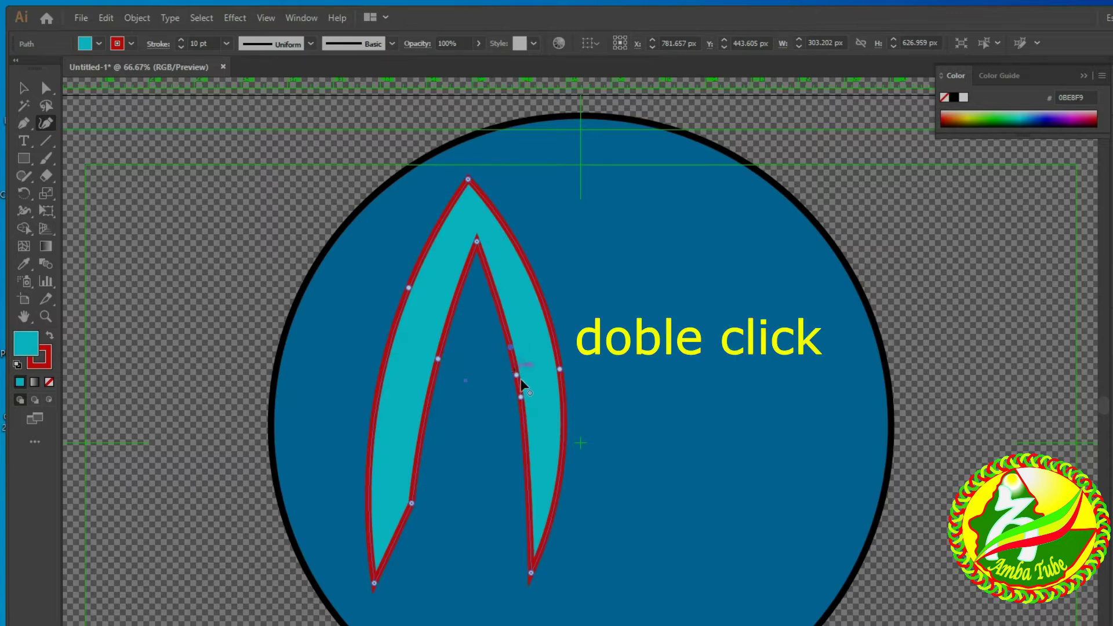
Form the A's crossbar and straighten its inner edges with sharp corner points.
{"action": "left_click_drag", "start_coordinate": [518, 381], "coordinate": [429, 394]}
{"action": "double_click", "coordinate": [520, 397]}
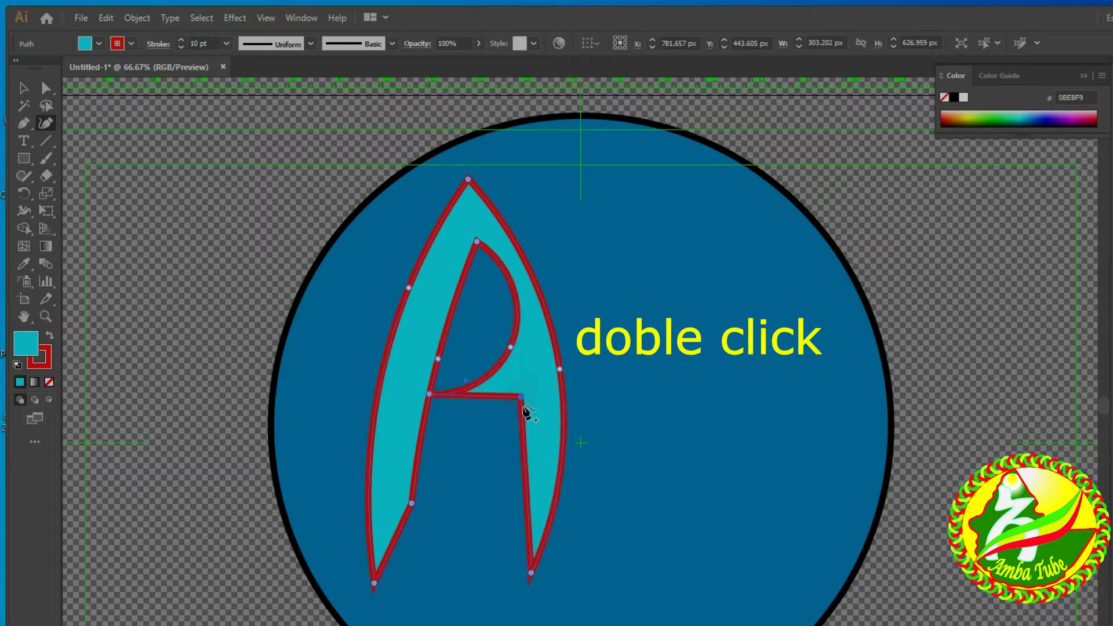
{"action": "left_click", "coordinate": [510, 348]}
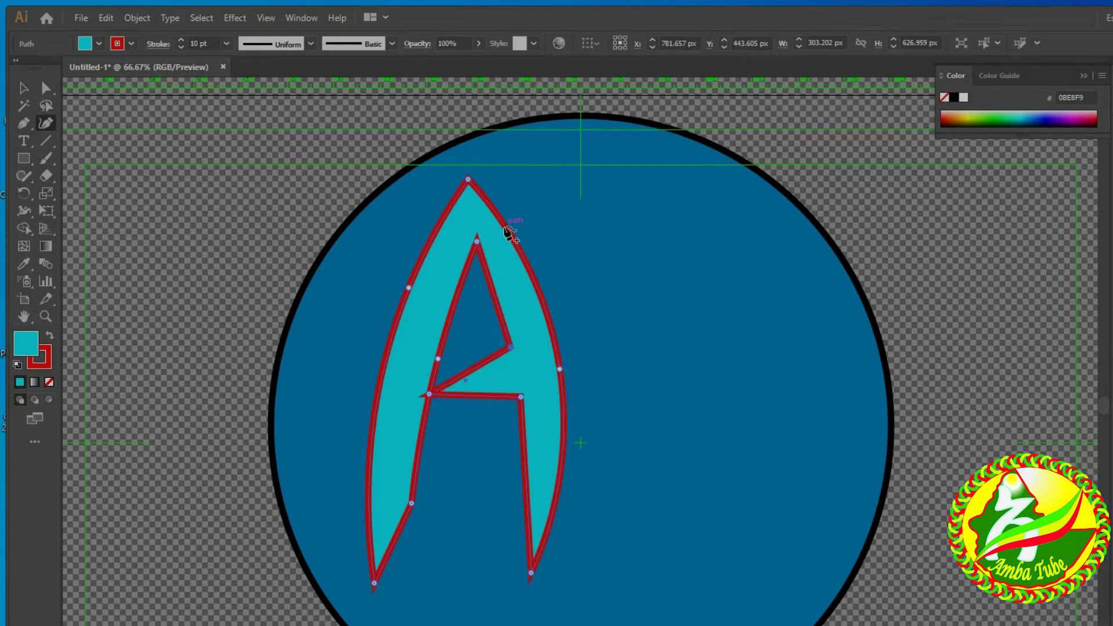
{"action": "left_click", "coordinate": [500, 219]}
{"action": "left_click", "coordinate": [524, 260]}
Extend a horizontal T top bar to the right and a narrow T stem downward.
{"action": "left_click_drag", "start_coordinate": [628, 231], "coordinate": [741, 222]}
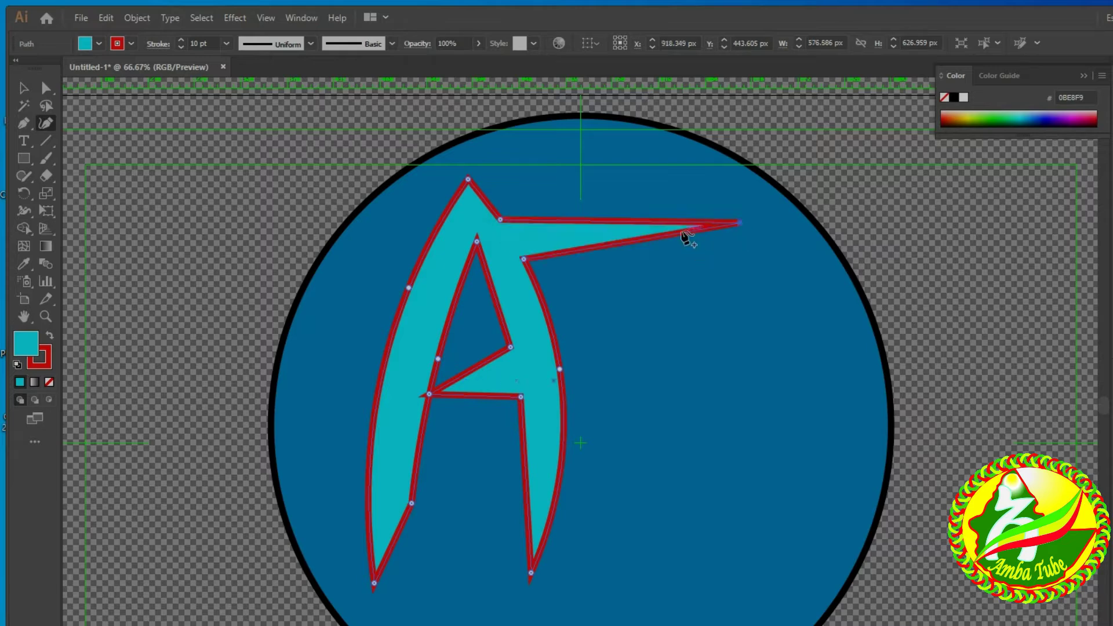
{"action": "left_click_drag", "start_coordinate": [633, 241], "coordinate": [761, 260]}
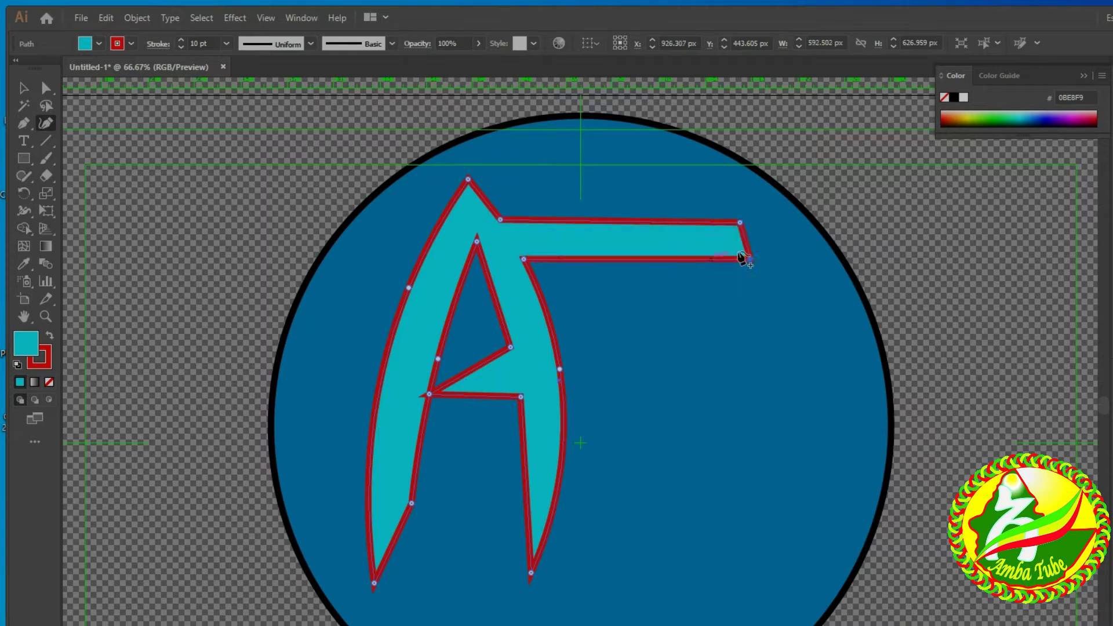
{"action": "left_click_drag", "start_coordinate": [746, 220], "coordinate": [772, 217]}
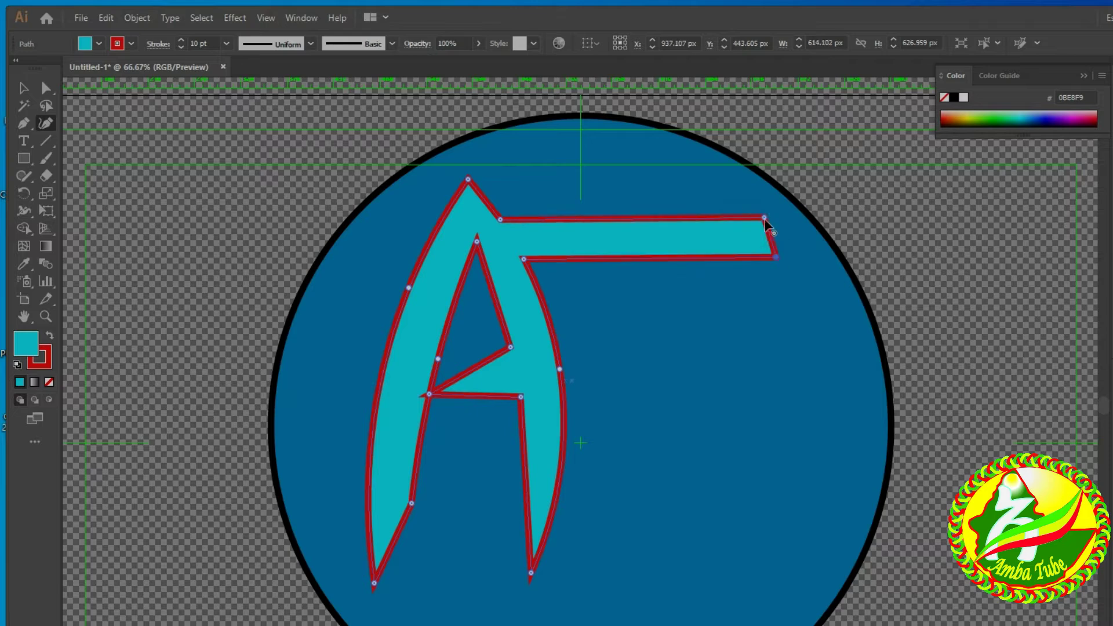
{"action": "left_click", "coordinate": [610, 258]}
{"action": "left_click", "coordinate": [695, 257]}
{"action": "left_click", "coordinate": [659, 553]}
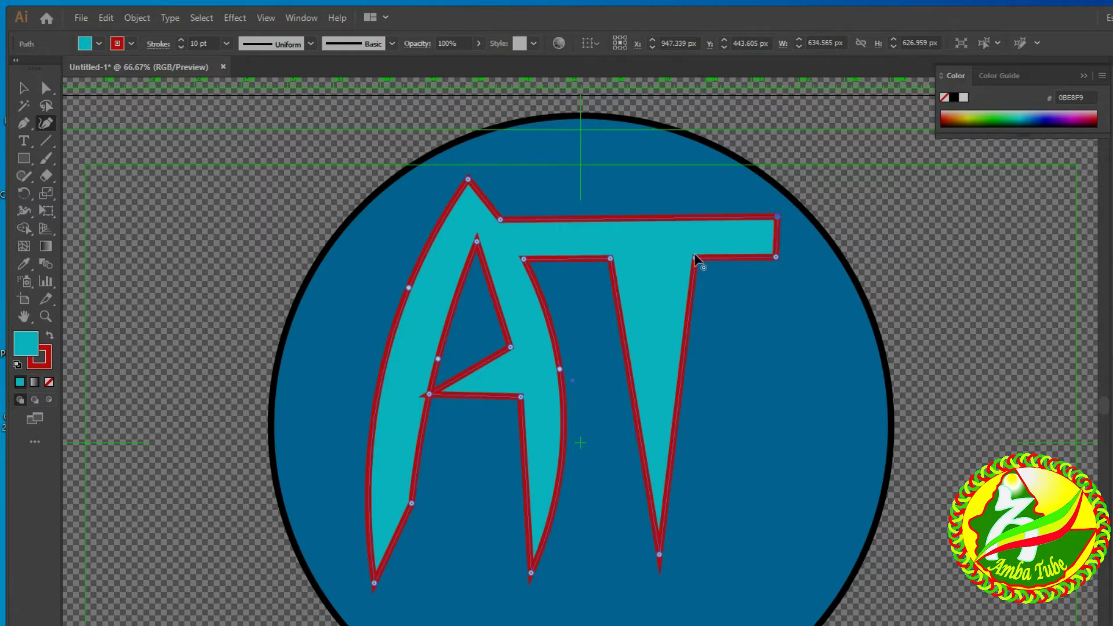
{"action": "left_click_drag", "start_coordinate": [696, 257], "coordinate": [680, 257]}
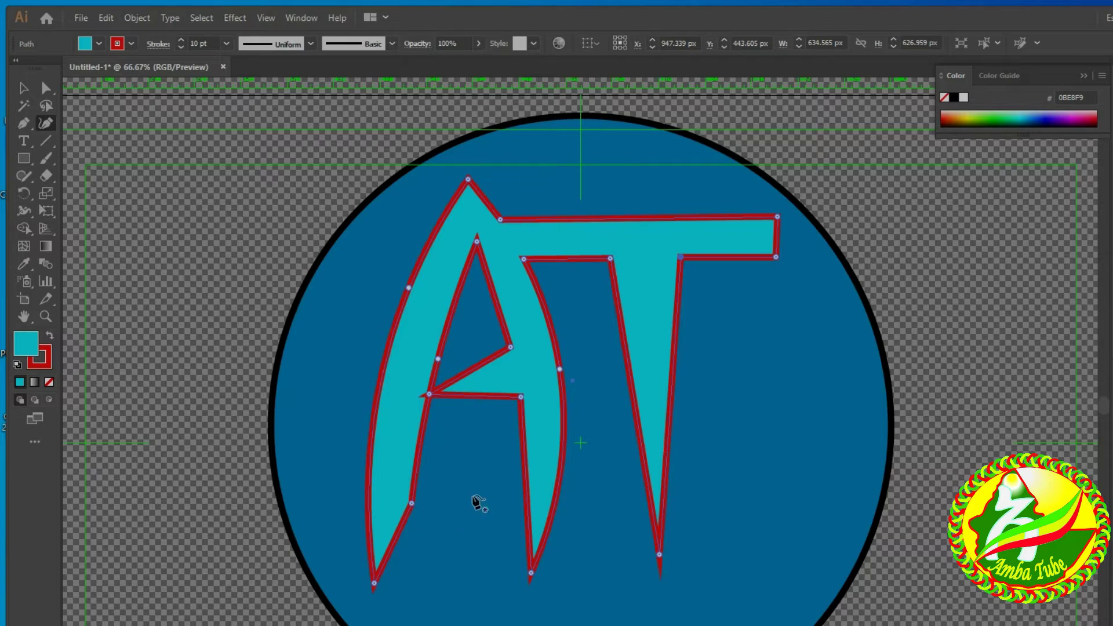
Bulge the A's right edge outward and raise the left end of its crossbar.
{"action": "left_click", "coordinate": [577, 372]}
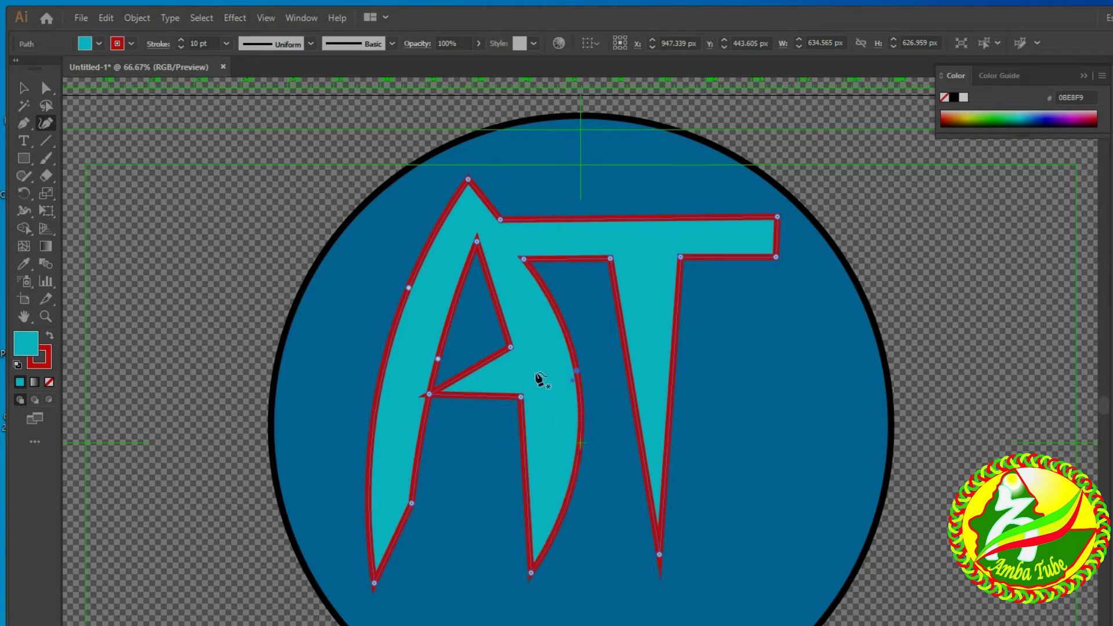
{"action": "left_click_drag", "start_coordinate": [426, 392], "coordinate": [425, 377]}
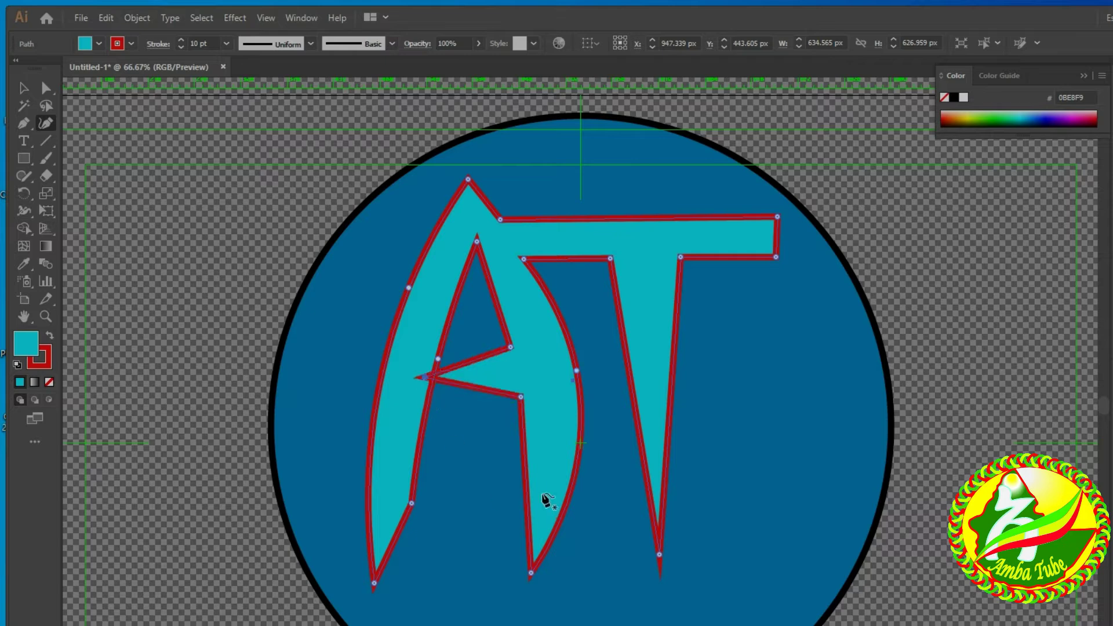
{"action": "left_click", "coordinate": [15, 142]}
Type 'Amba Tech' below the monogram at 72 pt.
{"action": "left_click_drag", "start_coordinate": [398, 602], "coordinate": [440, 614]}
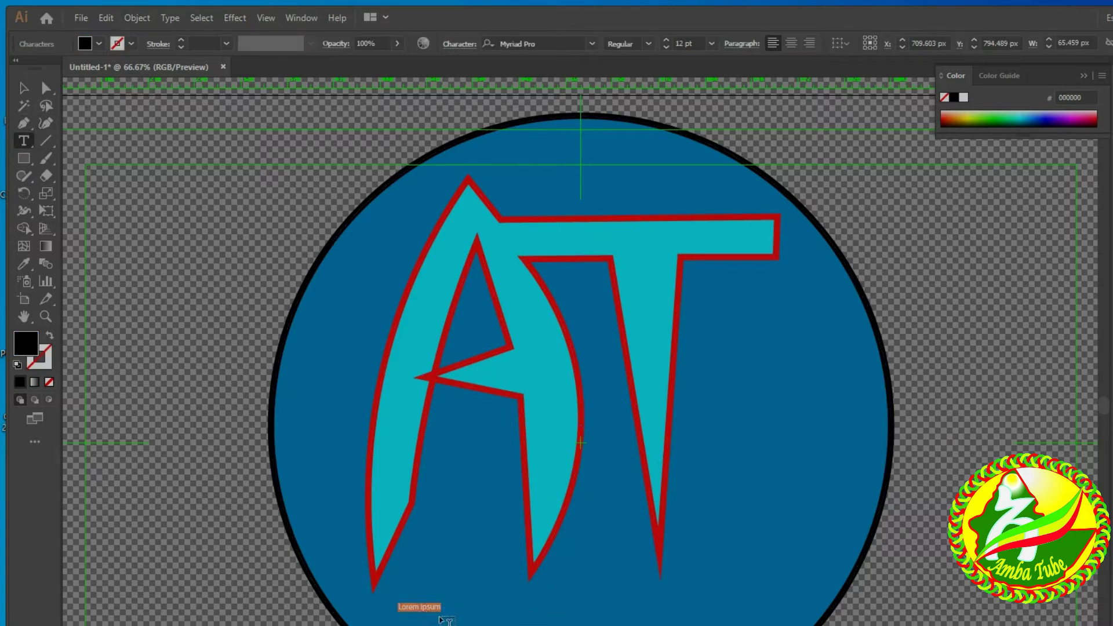
{"action": "type", "text": "A"}
{"action": "key", "text": "ctrl+a"}
{"action": "left_click", "coordinate": [712, 44]}
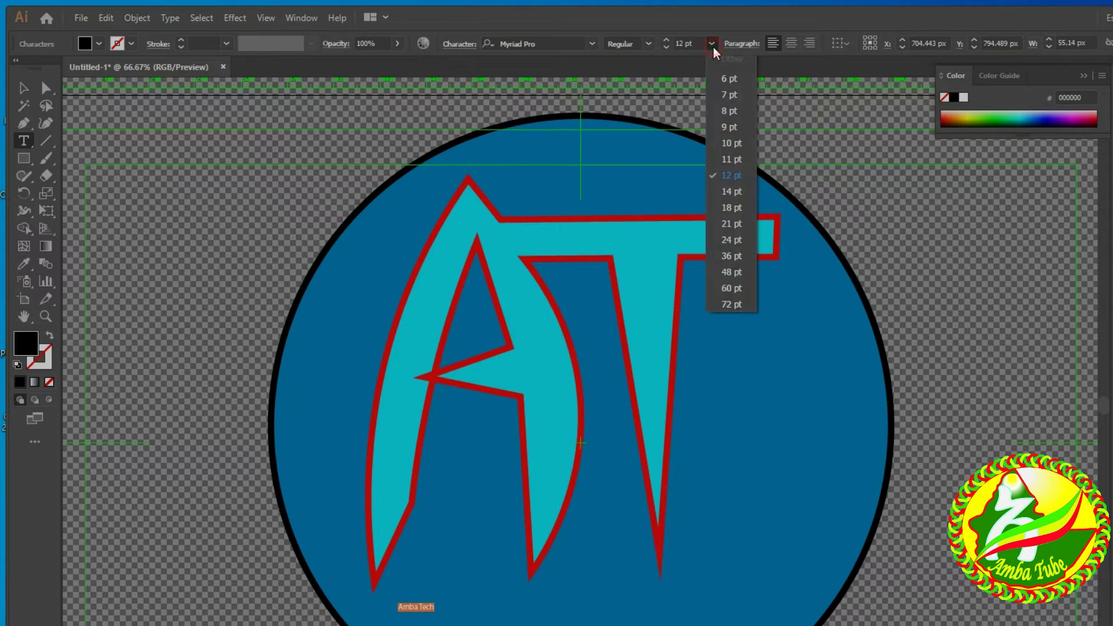
{"action": "left_click", "coordinate": [726, 304]}
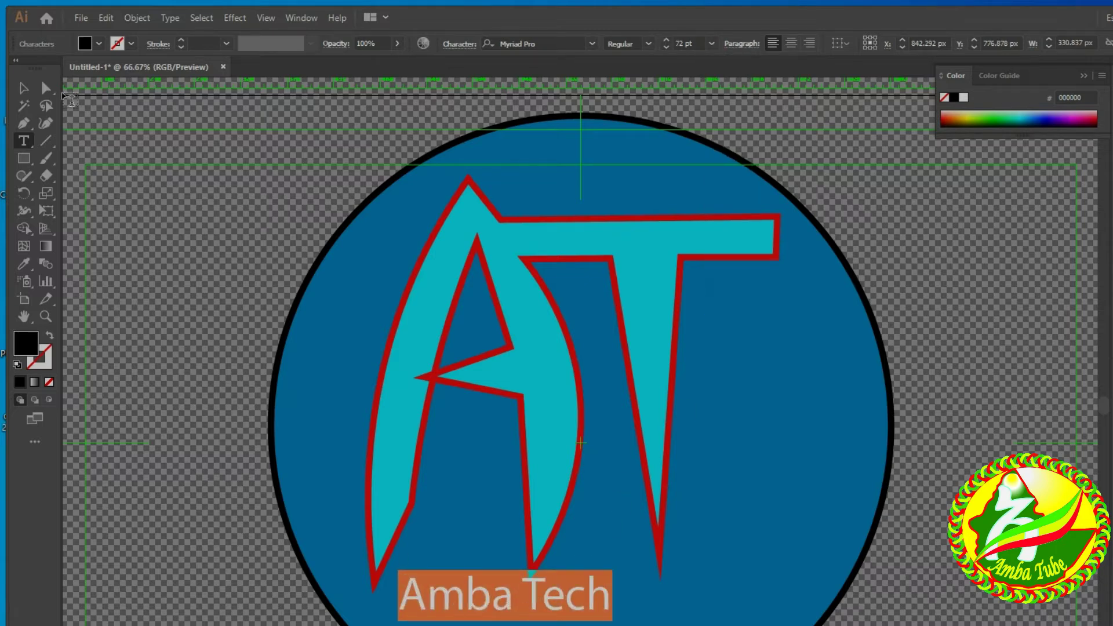
{"action": "left_click", "coordinate": [23, 88]}
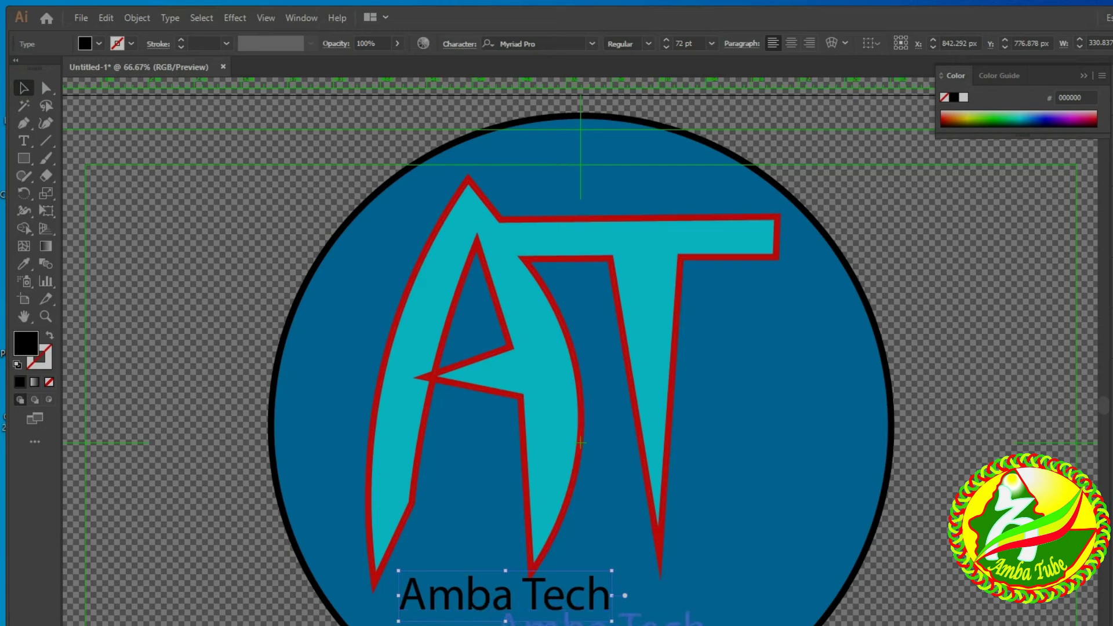
{"action": "left_click_drag", "start_coordinate": [489, 612], "coordinate": [556, 621]}
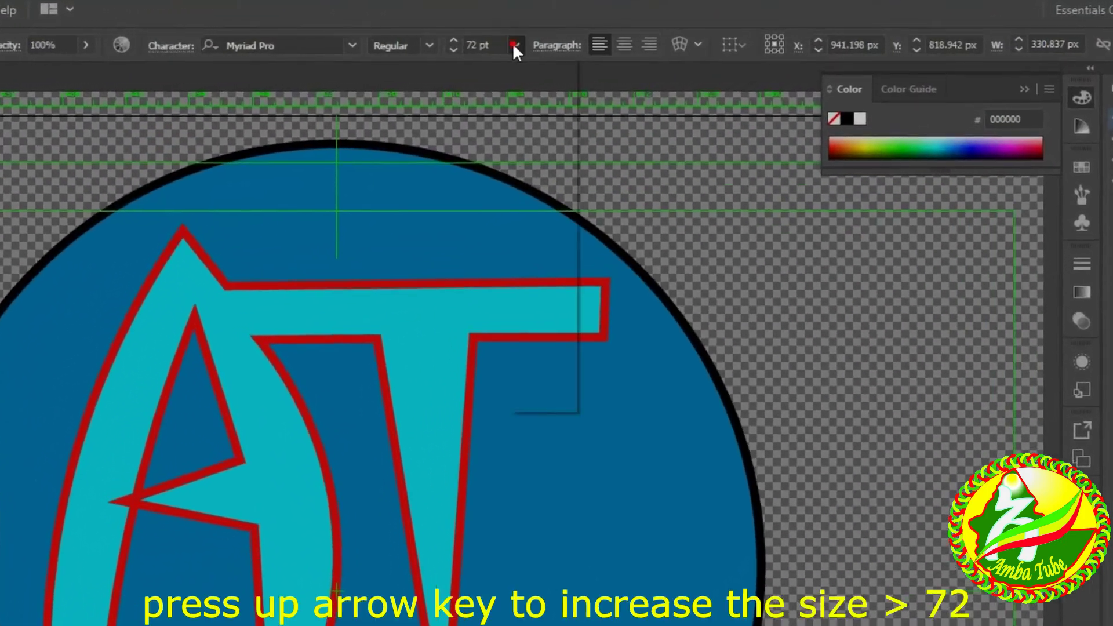
Enlarge 'Amba Tech' to about 139 pt and centre it beneath the AT.
{"action": "left_click", "coordinate": [513, 44]}
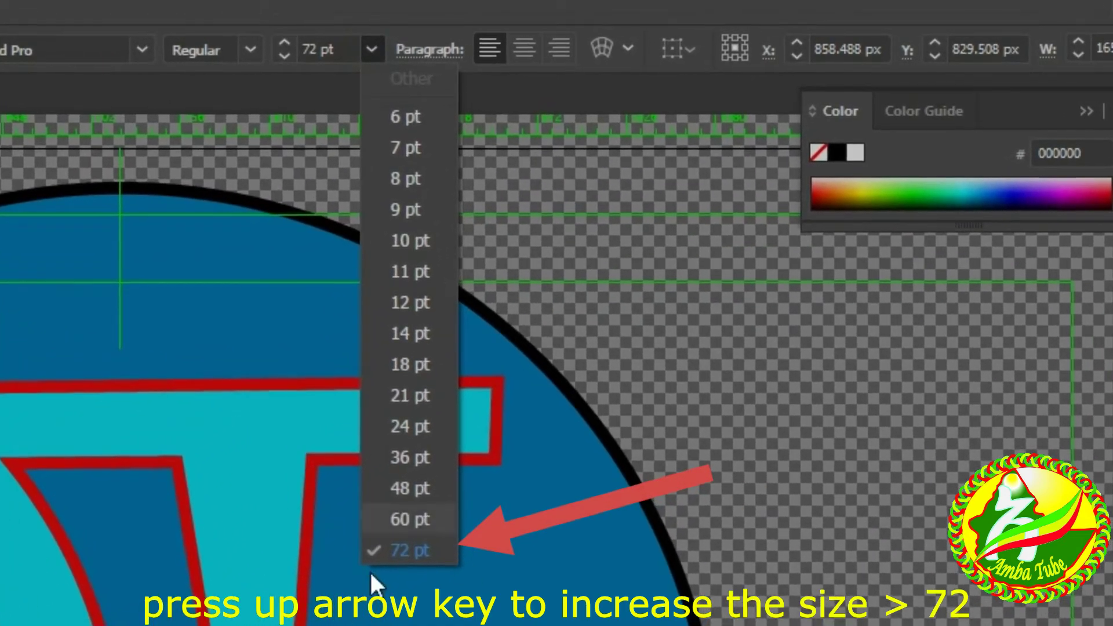
{"action": "left_click", "coordinate": [327, 49]}
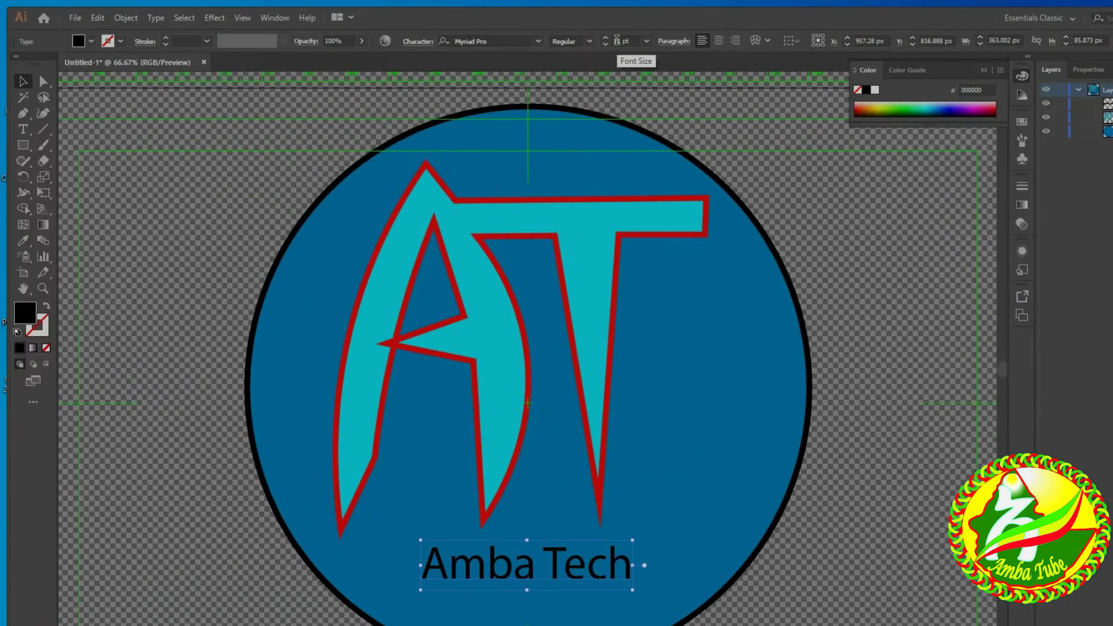
{"action": "key", "text": "Up"}
{"action": "key", "text": "Up"}
{"action": "key", "text": "Up"}
{"action": "key", "text": "Up"}
{"action": "key", "text": "Up"}
{"action": "key", "text": "Up"}
{"action": "key", "text": "Up"}
{"action": "key", "text": "Up"}
{"action": "key", "text": "Up"}
{"action": "key", "text": "Up"}
{"action": "key", "text": "Up"}
{"action": "key", "text": "Up"}
{"action": "key", "text": "Up"}
{"action": "key", "text": "Up"}
{"action": "key", "text": "Up"}
{"action": "key", "text": "Up"}
{"action": "key", "text": "Up"}
{"action": "key", "text": "Up"}
{"action": "key", "text": "Up"}
{"action": "key", "text": "Up"}
{"action": "key", "text": "Up"}
{"action": "key", "text": "Up"}
{"action": "key", "text": "Up"}
{"action": "key", "text": "Up"}
{"action": "key", "text": "Up"}
{"action": "key", "text": "Up"}
{"action": "key", "text": "Up"}
{"action": "key", "text": "Up"}
{"action": "key", "text": "Up"}
{"action": "key", "text": "Up"}
{"action": "key", "text": "Up"}
{"action": "key", "text": "Up"}
{"action": "key", "text": "Up"}
{"action": "left_click_drag", "start_coordinate": [625, 565], "coordinate": [574, 567]}
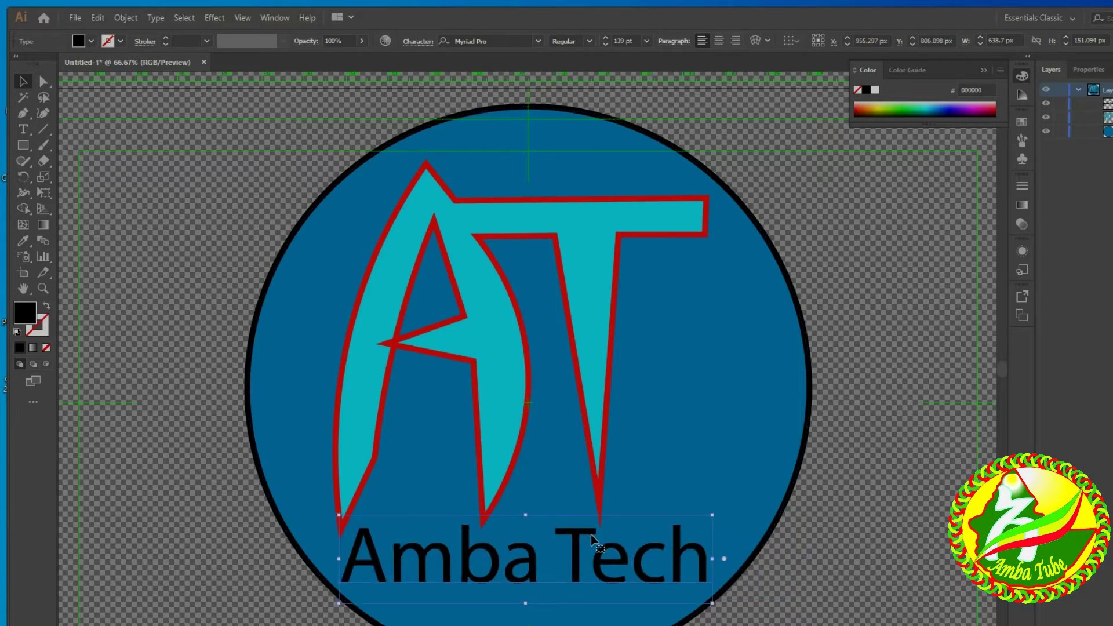
{"action": "scroll", "coordinate": [661, 553], "scroll_direction": "down", "scroll_amount": 1}
{"action": "left_click", "coordinate": [808, 551]}
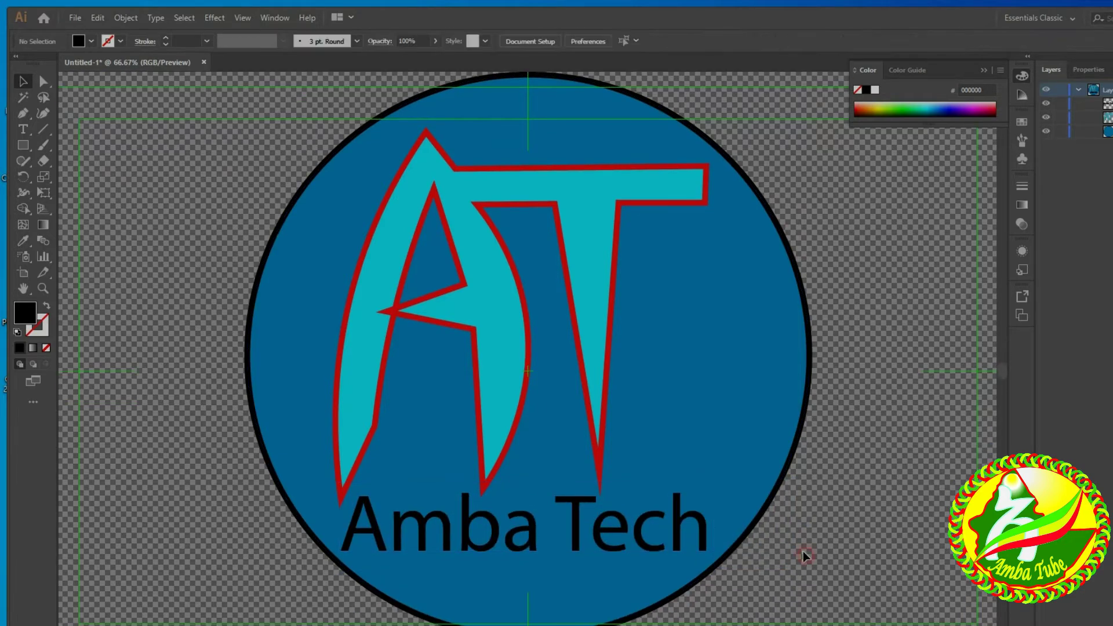
{"action": "left_click", "coordinate": [504, 534]}
Apply a horizontal Arc warp with about −46% bend to the 'Amba Tech' text.
{"action": "left_click", "coordinate": [183, 18]}
{"action": "left_click", "coordinate": [213, 18]}
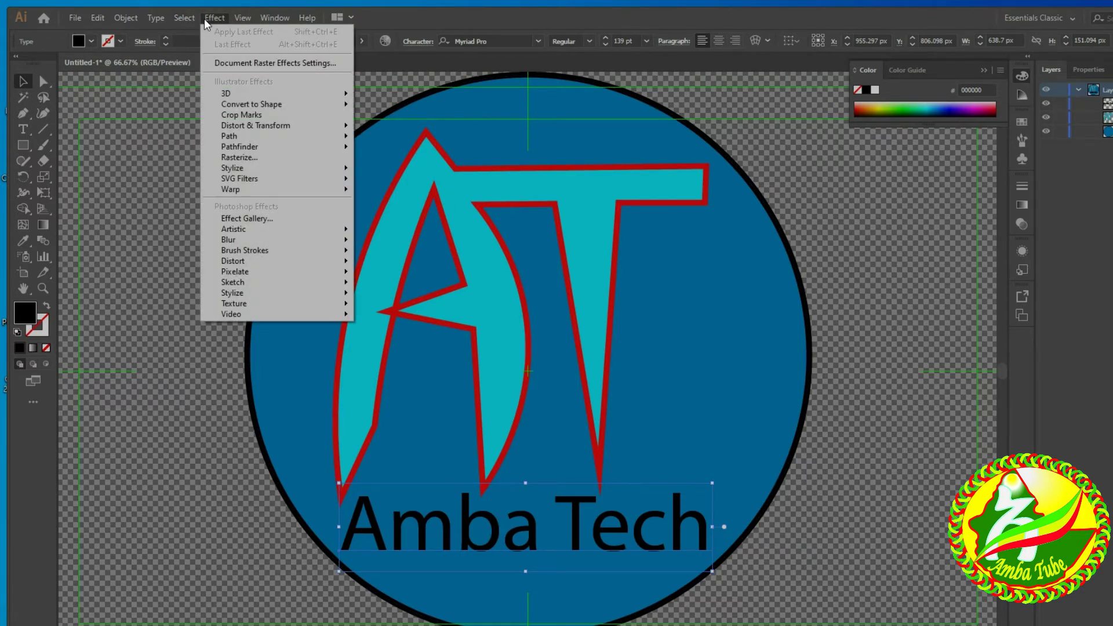
{"action": "mouse_move", "coordinate": [261, 189]}
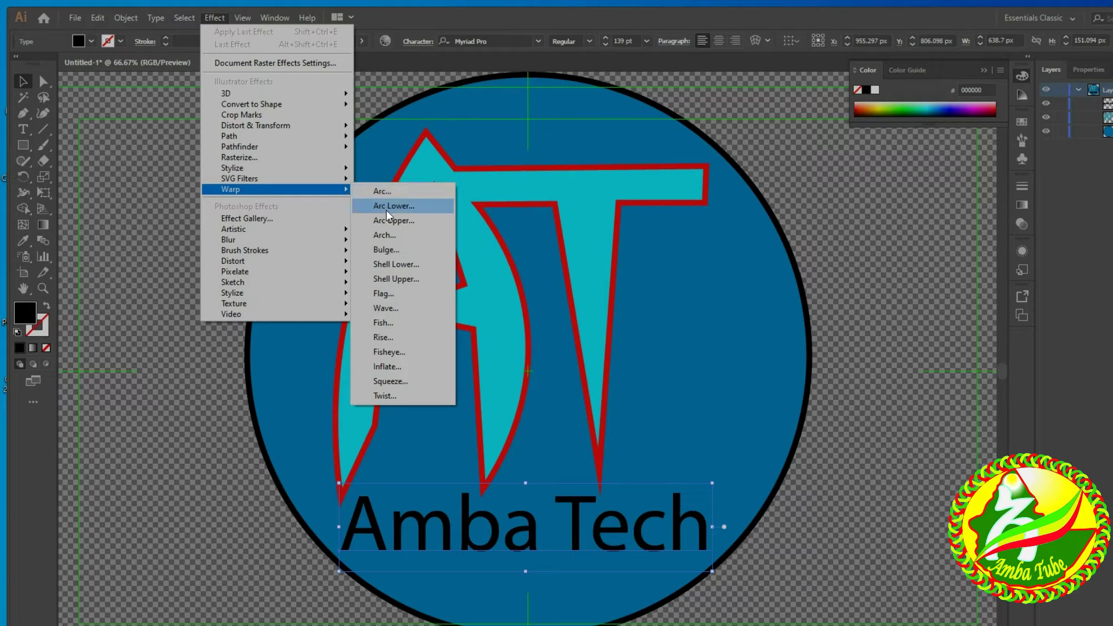
{"action": "left_click", "coordinate": [386, 192]}
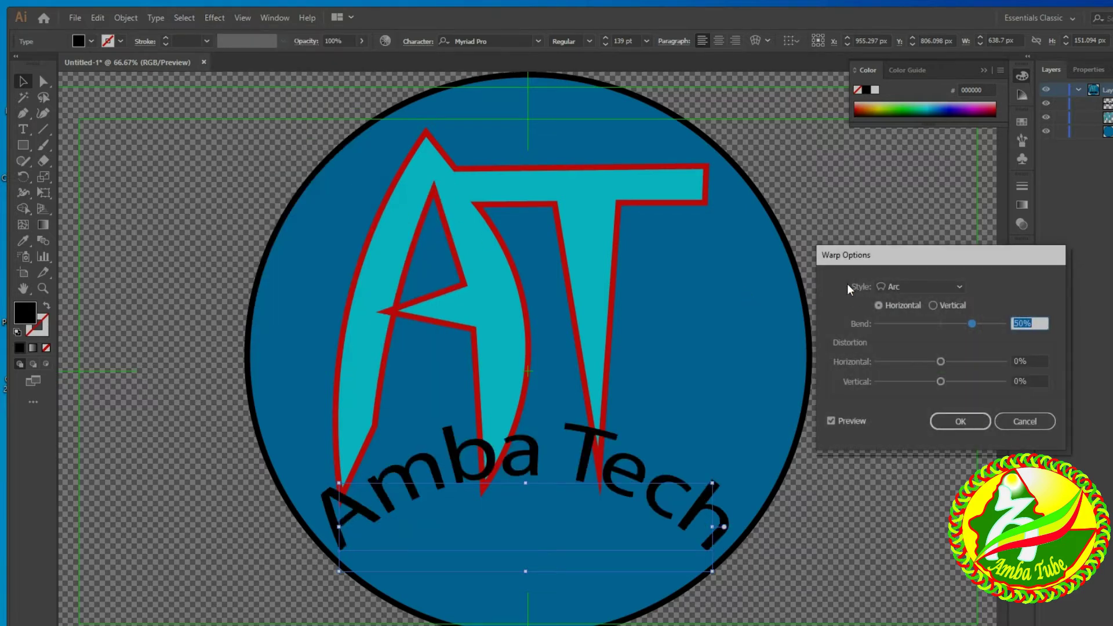
{"action": "left_click", "coordinate": [905, 286]}
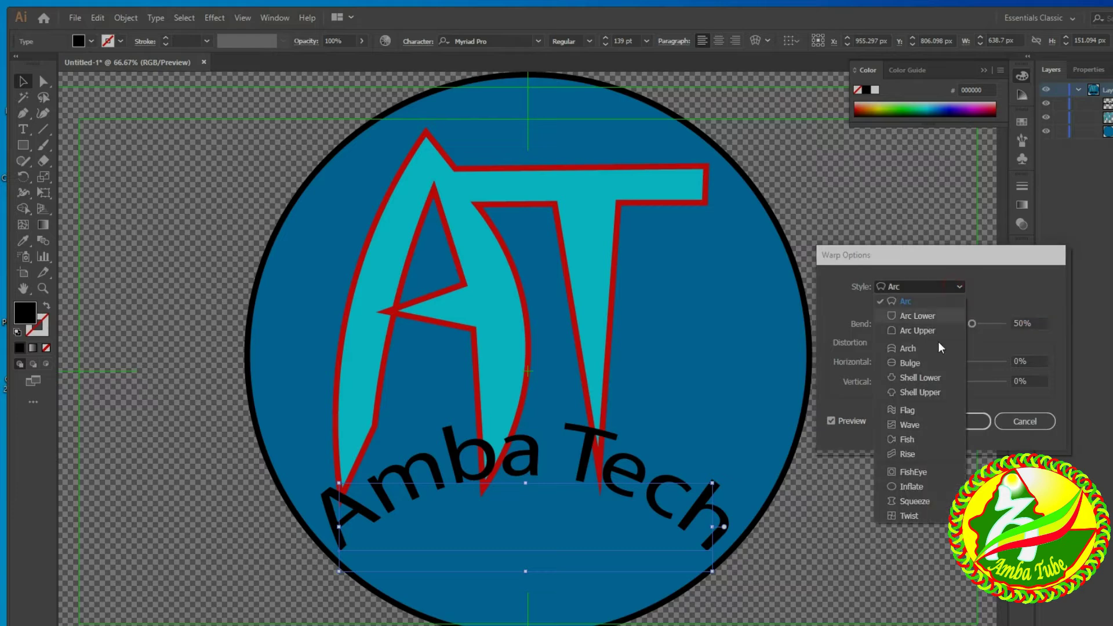
{"action": "left_click", "coordinate": [905, 301]}
{"action": "mouse_move", "coordinate": [973, 324]}
{"action": "left_mouse_down"}
{"action": "mouse_move", "coordinate": [886, 323]}
{"action": "mouse_move", "coordinate": [919, 328]}
{"action": "mouse_move", "coordinate": [945, 367]}
{"action": "left_mouse_up"}
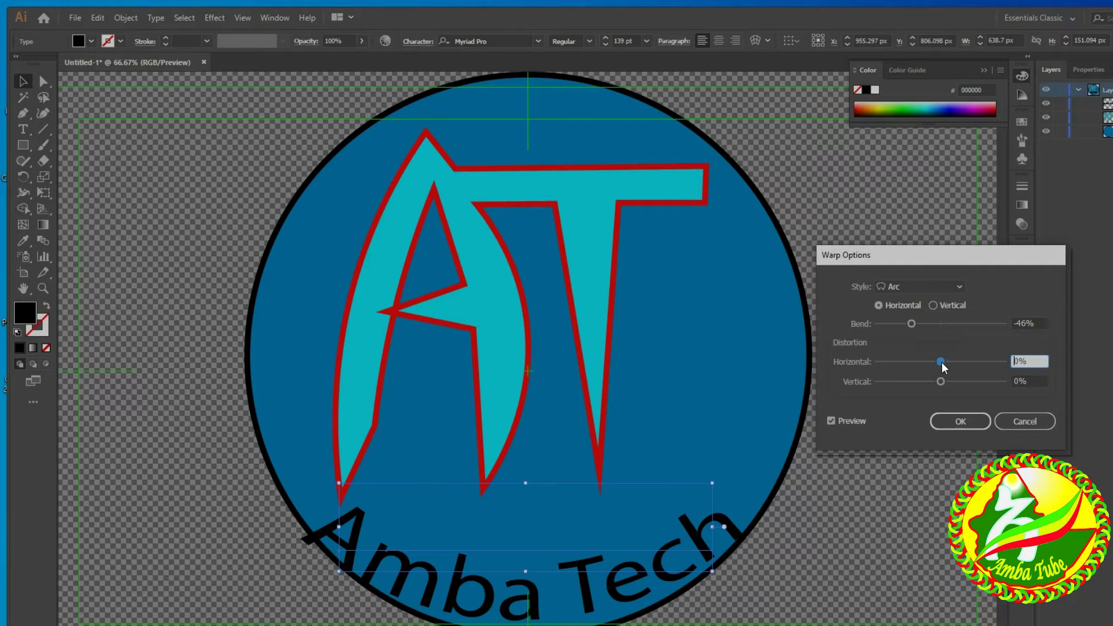
{"action": "key", "text": "Up"}
{"action": "key", "text": "Up"}
{"action": "key", "text": "Up"}
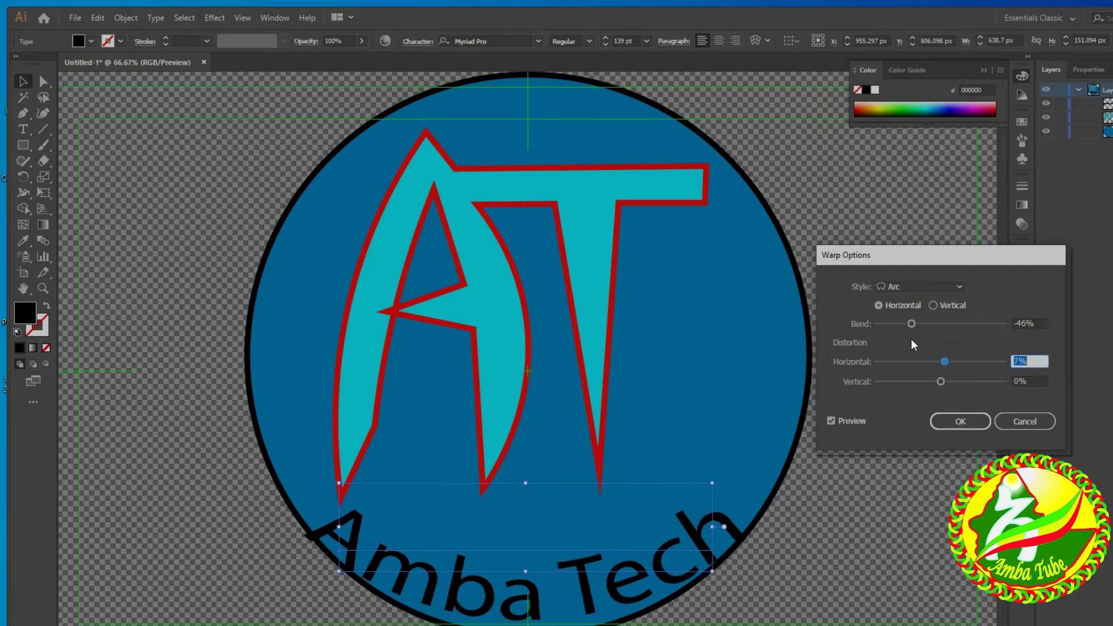
{"action": "key", "text": "Down"}
{"action": "key", "text": "Down"}
{"action": "key", "text": "Down"}
{"action": "left_click", "coordinate": [934, 306]}
{"action": "left_click", "coordinate": [879, 306]}
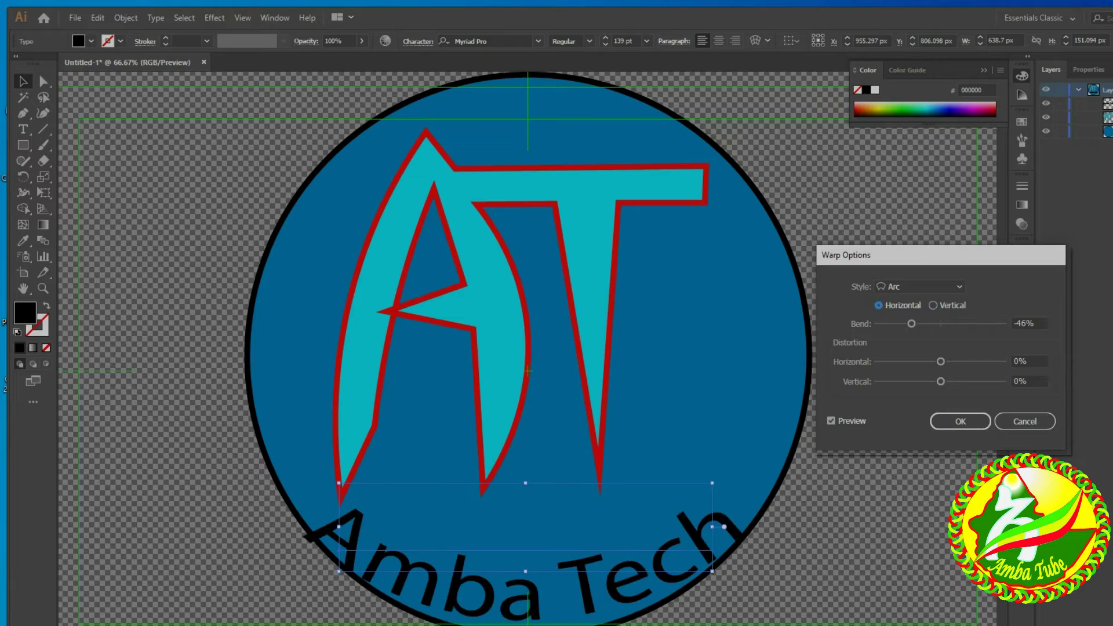
{"action": "left_click", "coordinate": [956, 421]}
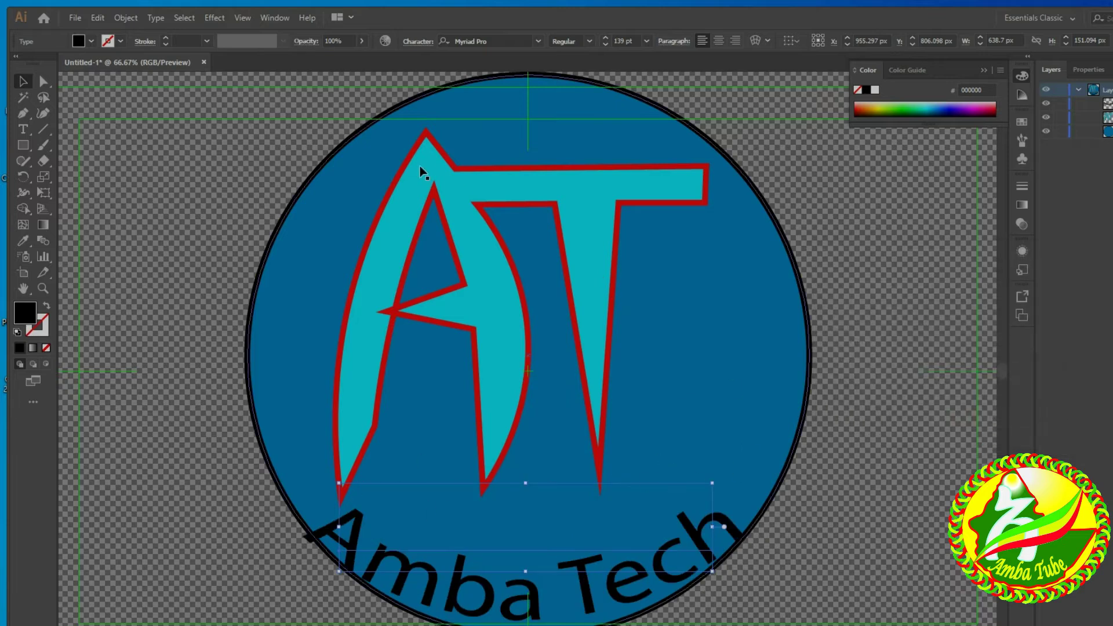
{"action": "left_click", "coordinate": [44, 331]}
Give the arched Amba Tech text a yellow outline and a green fill.
{"action": "double_click", "coordinate": [40, 331]}
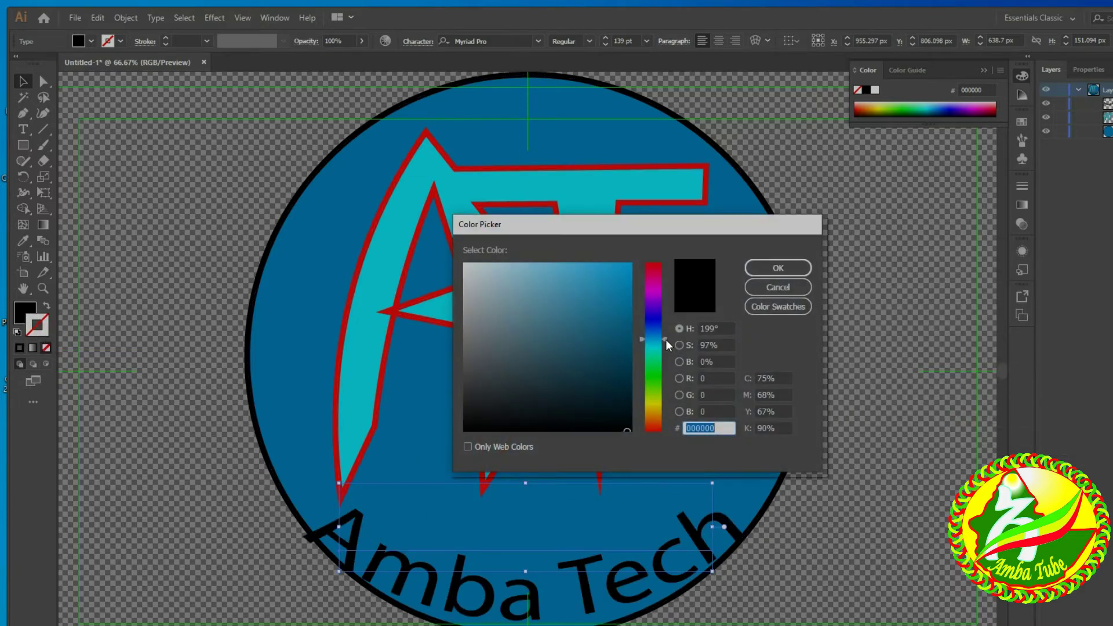
{"action": "left_click", "coordinate": [657, 404]}
{"action": "left_click", "coordinate": [778, 268]}
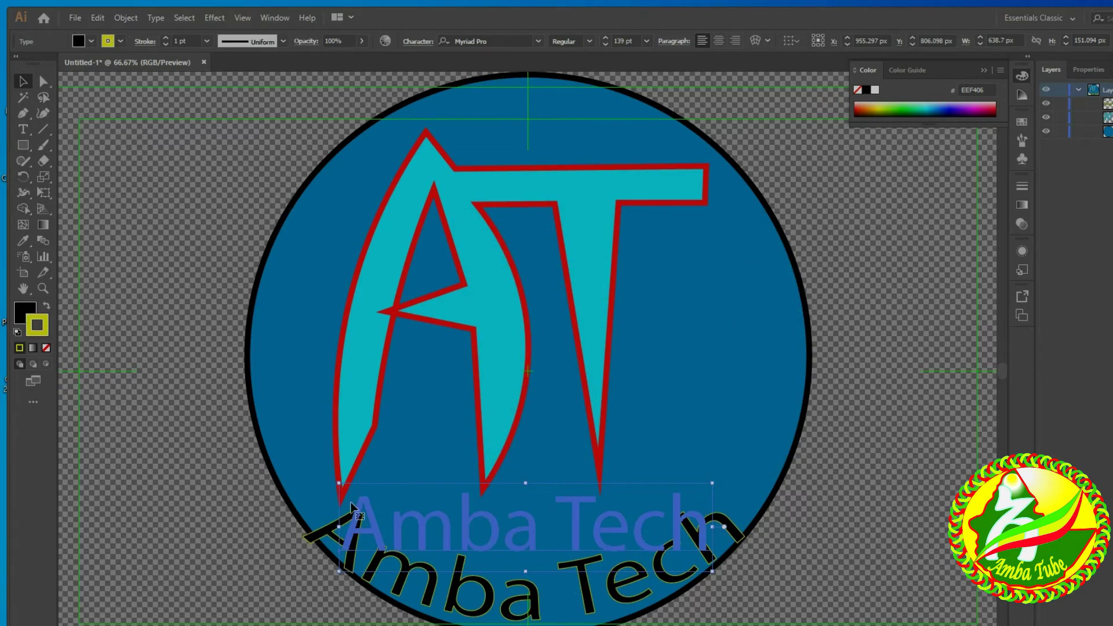
{"action": "double_click", "coordinate": [25, 314]}
{"action": "left_click", "coordinate": [657, 323]}
{"action": "left_click", "coordinate": [656, 377]}
{"action": "left_click", "coordinate": [629, 301]}
{"action": "left_click", "coordinate": [778, 268]}
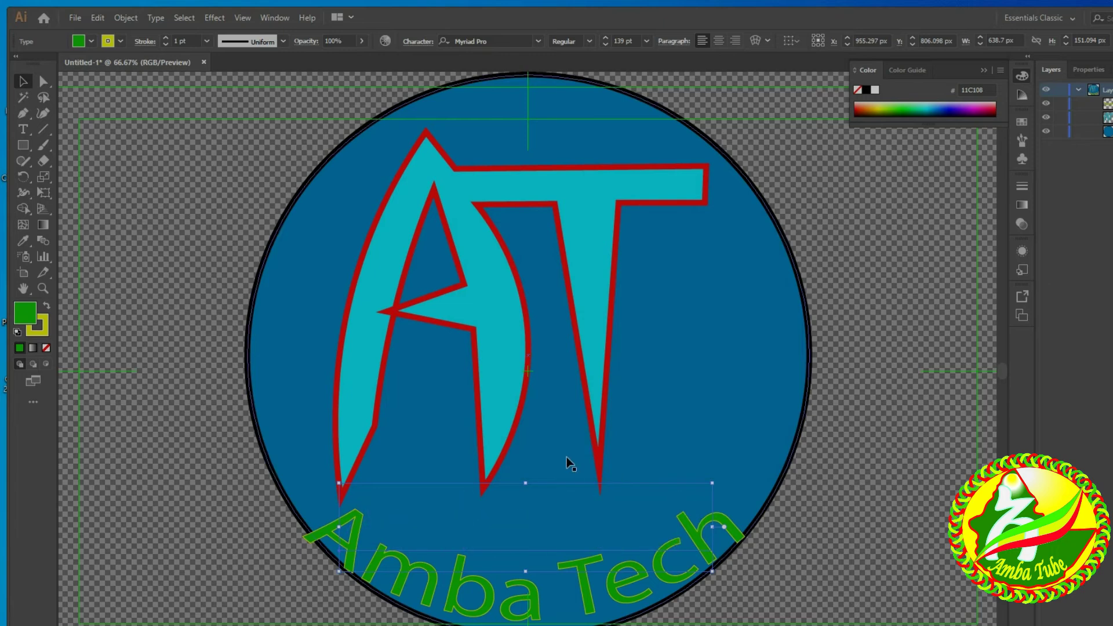
Set the text's outline weight to 8 pt.
{"action": "left_click", "coordinate": [44, 329]}
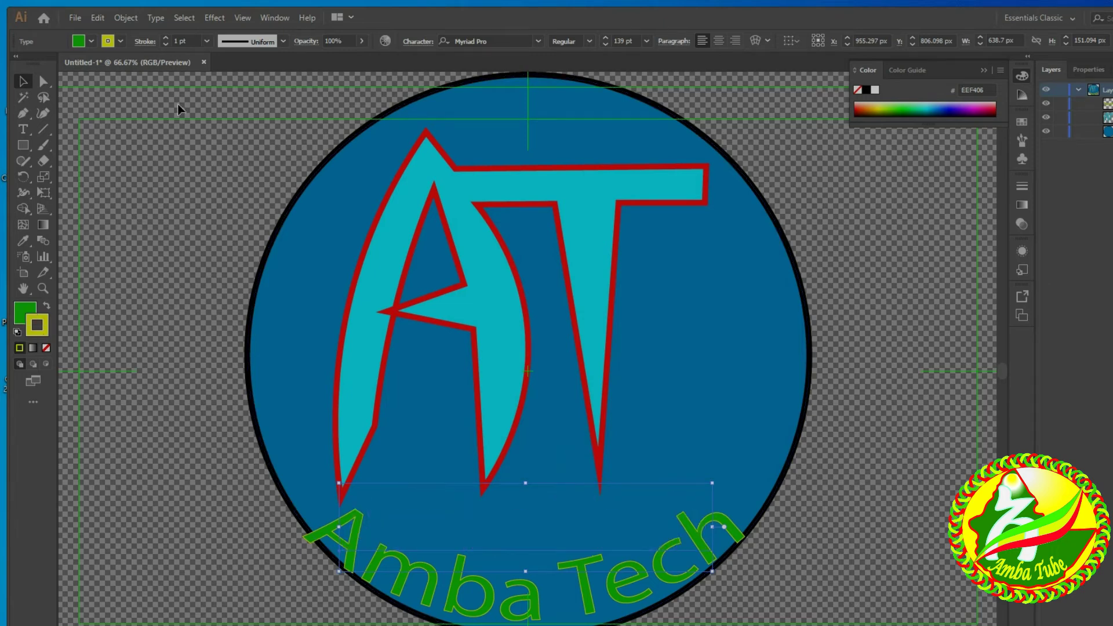
{"action": "left_click", "coordinate": [207, 41]}
{"action": "left_click", "coordinate": [225, 230]}
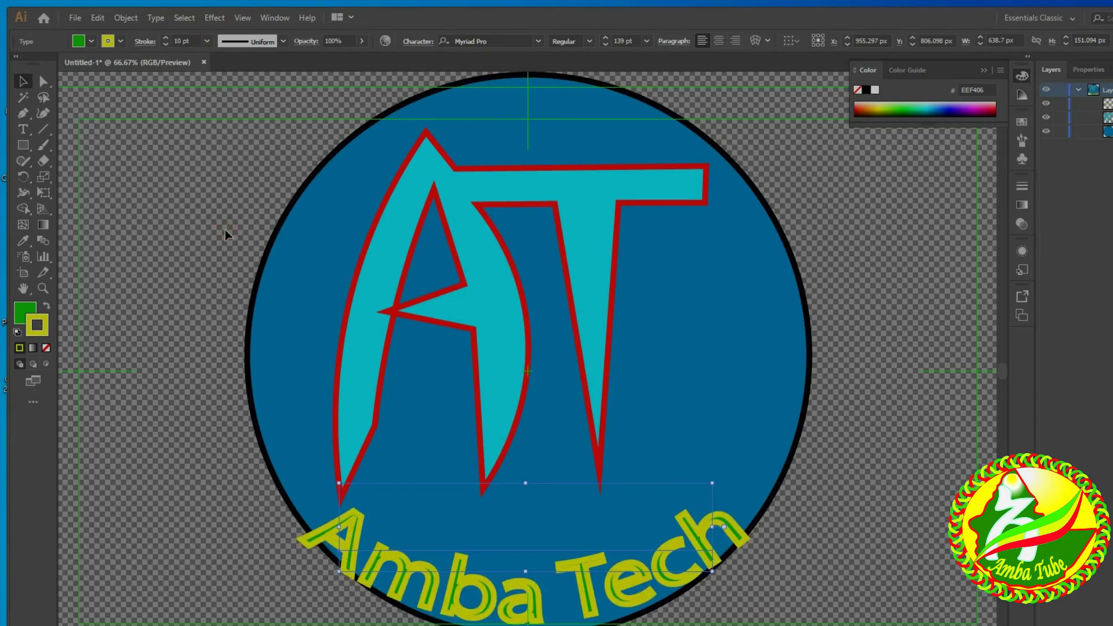
{"action": "left_click", "coordinate": [207, 40]}
{"action": "left_click", "coordinate": [218, 200]}
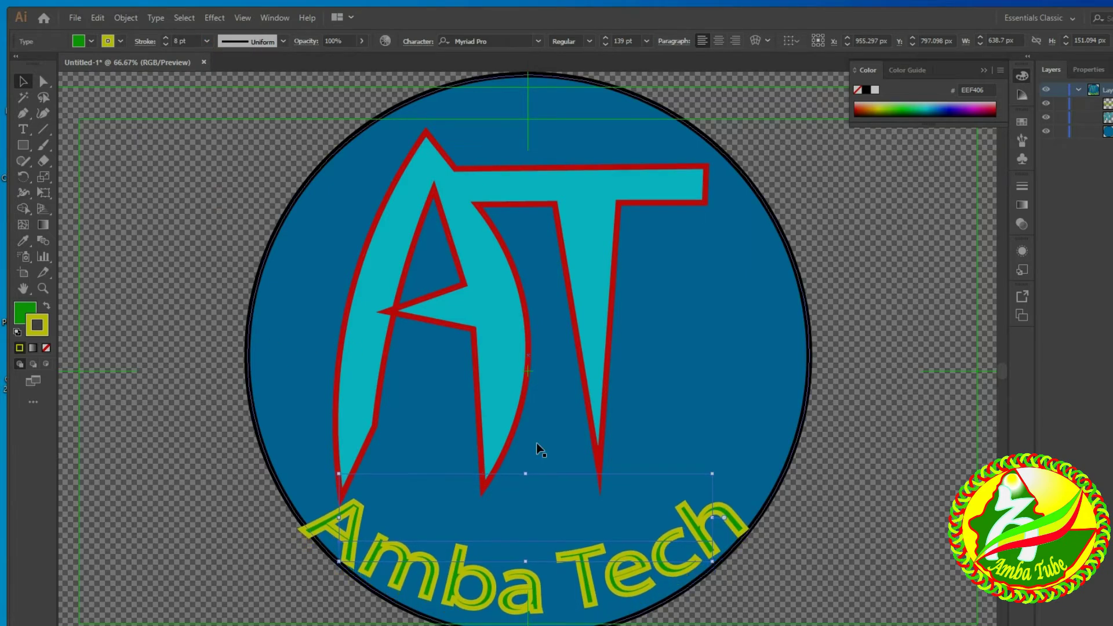
Reselect objects, ending with the background circle selected.
{"action": "double_click", "coordinate": [545, 483]}
{"action": "key", "text": "Escape"}
{"action": "left_click", "coordinate": [618, 586]}
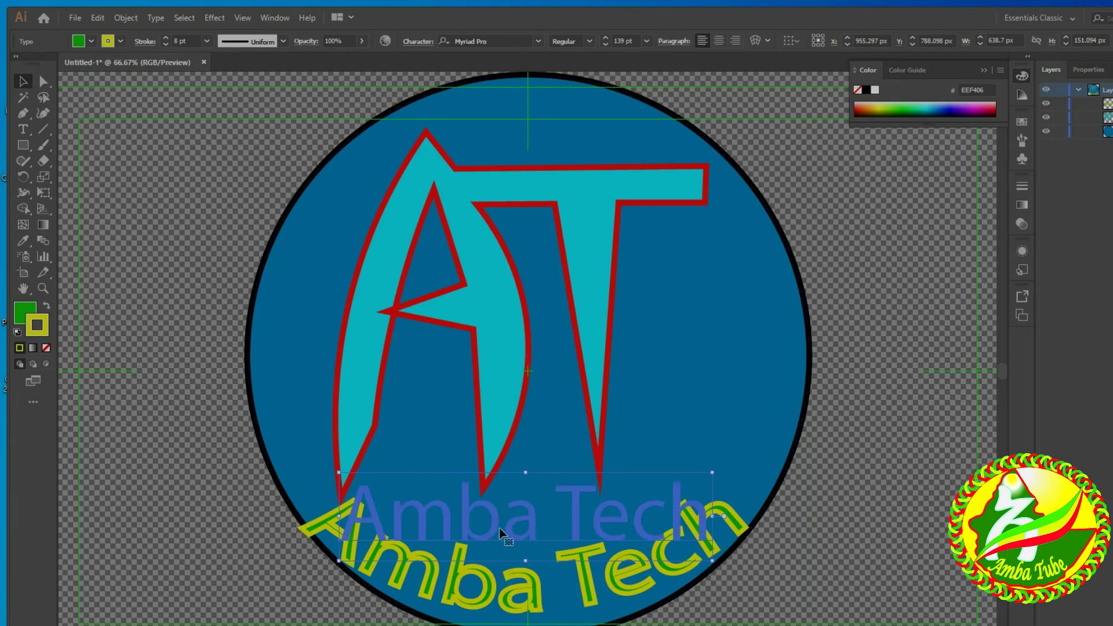
{"action": "double_click", "coordinate": [502, 525]}
{"action": "key", "text": "Escape"}
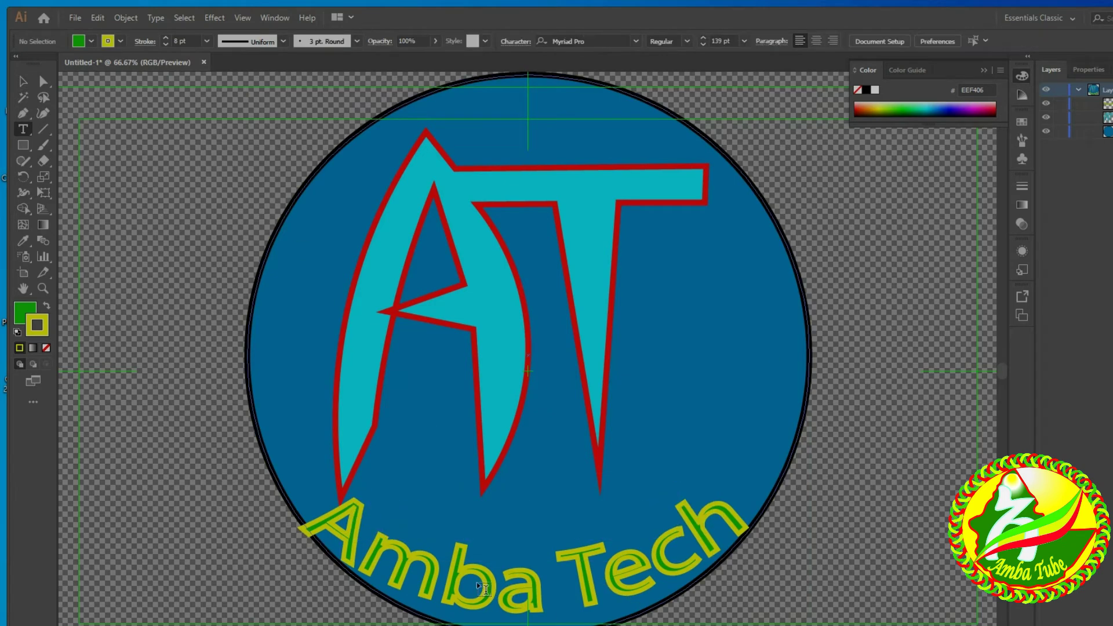
{"action": "left_click", "coordinate": [273, 350]}
Fill the background circle with bright cyan.
{"action": "double_click", "coordinate": [23, 313]}
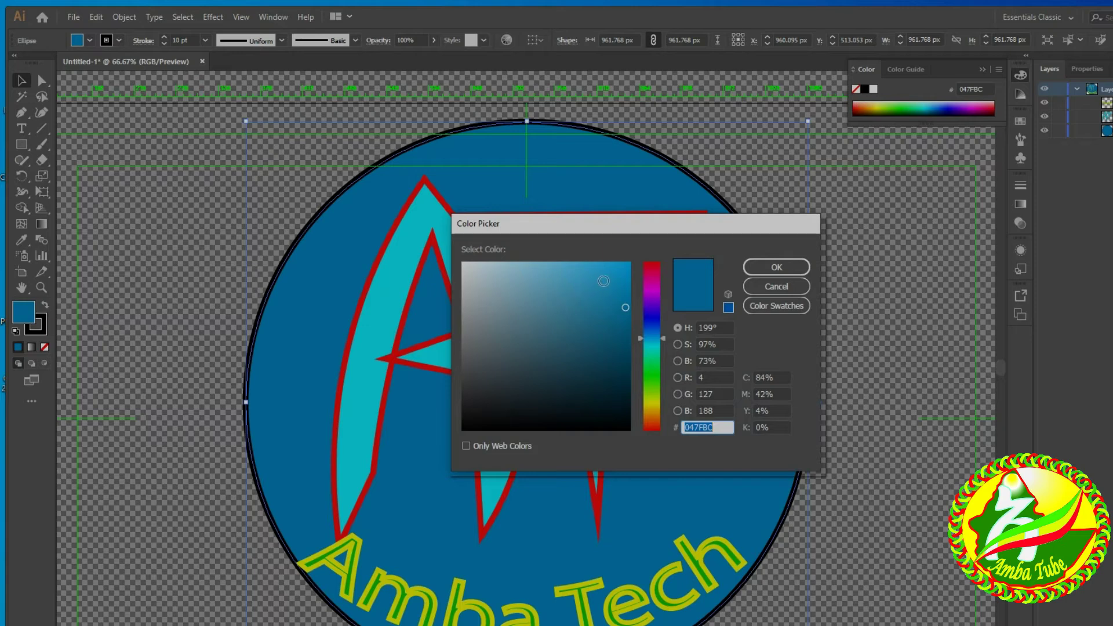
{"action": "left_click", "coordinate": [656, 346]}
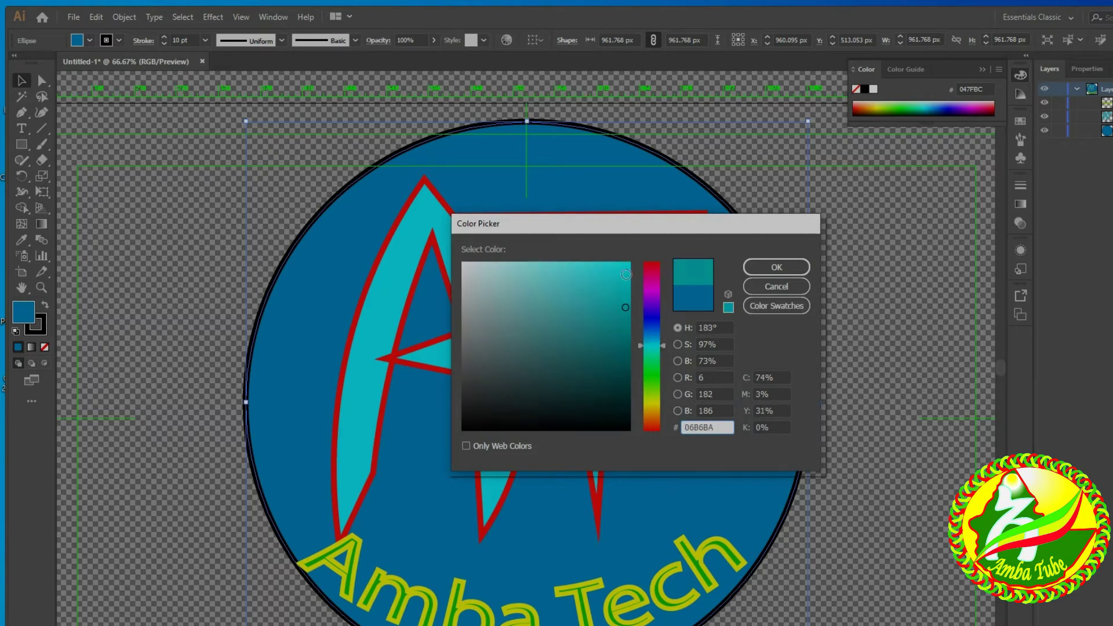
{"action": "left_click", "coordinate": [626, 265]}
{"action": "left_click", "coordinate": [766, 267]}
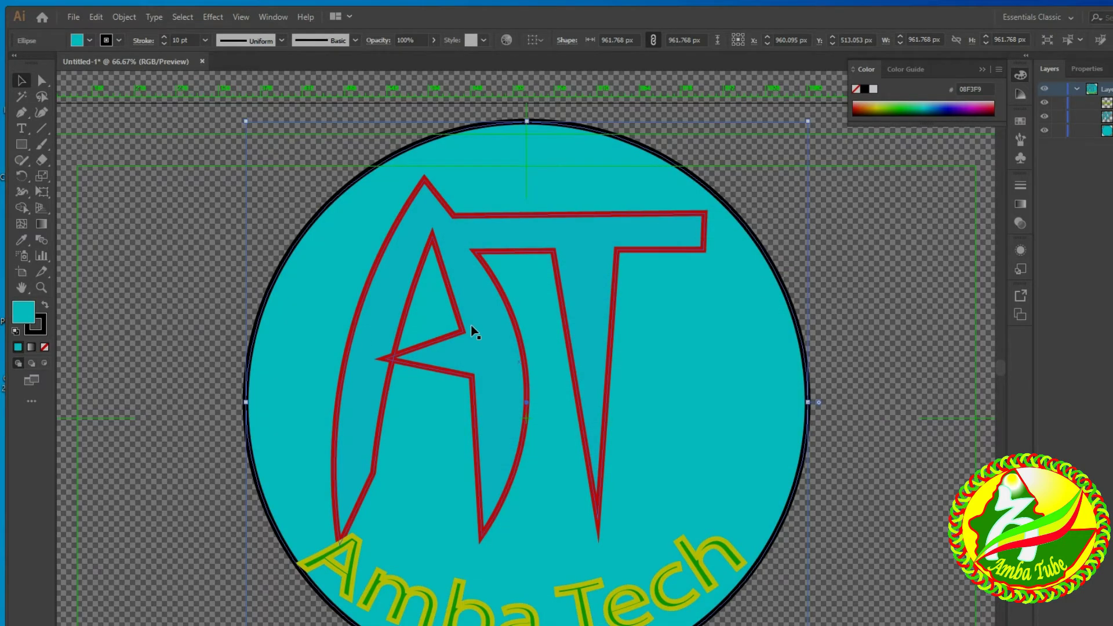
Fill the AT letters deep blue and apply a default gradient fill to the circle.
{"action": "left_click", "coordinate": [336, 435]}
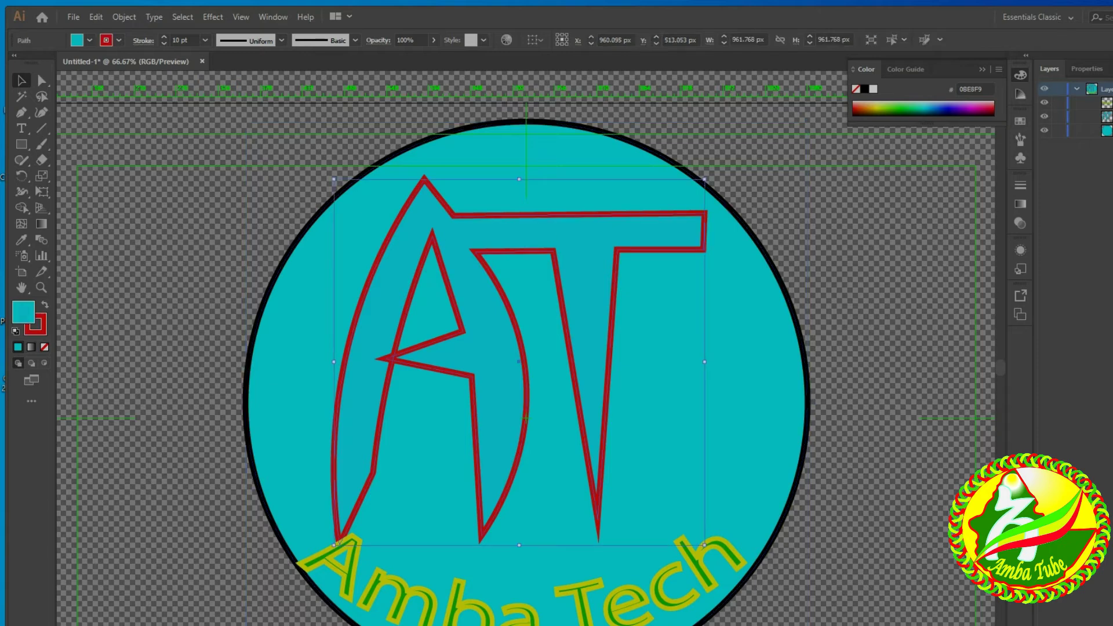
{"action": "double_click", "coordinate": [24, 313]}
{"action": "left_click", "coordinate": [649, 325]}
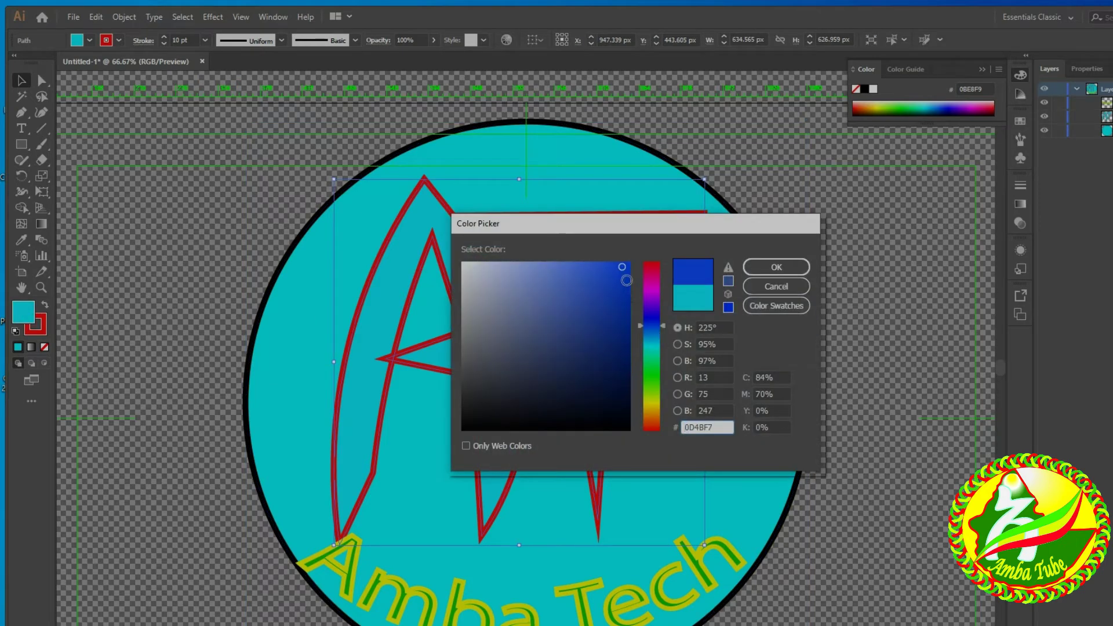
{"action": "left_click", "coordinate": [628, 280]}
{"action": "left_click", "coordinate": [776, 267]}
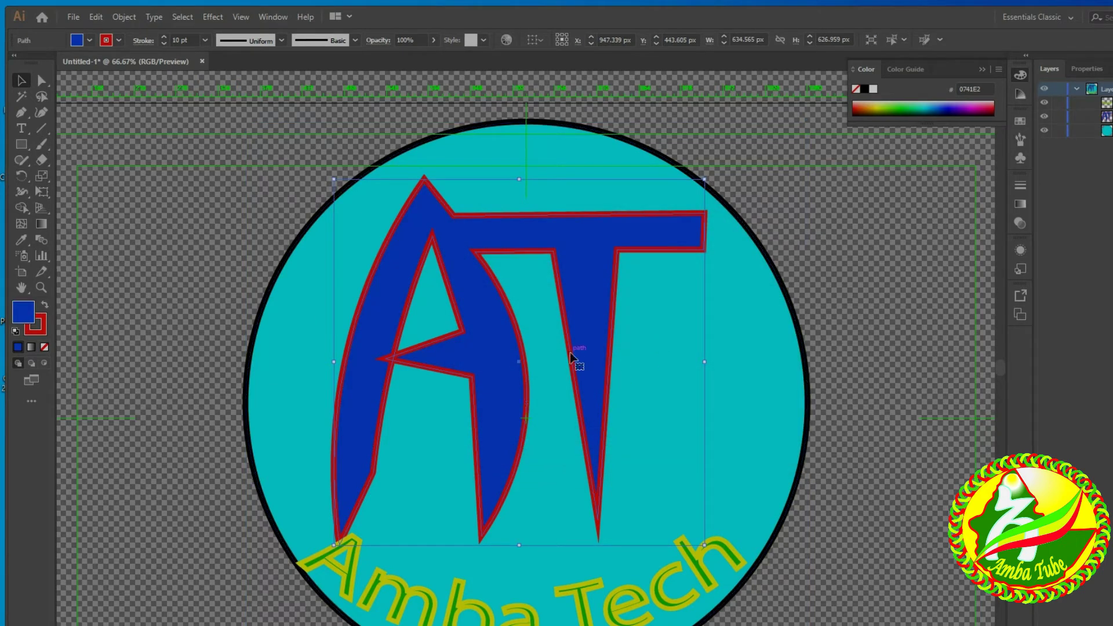
{"action": "left_click", "coordinate": [725, 363]}
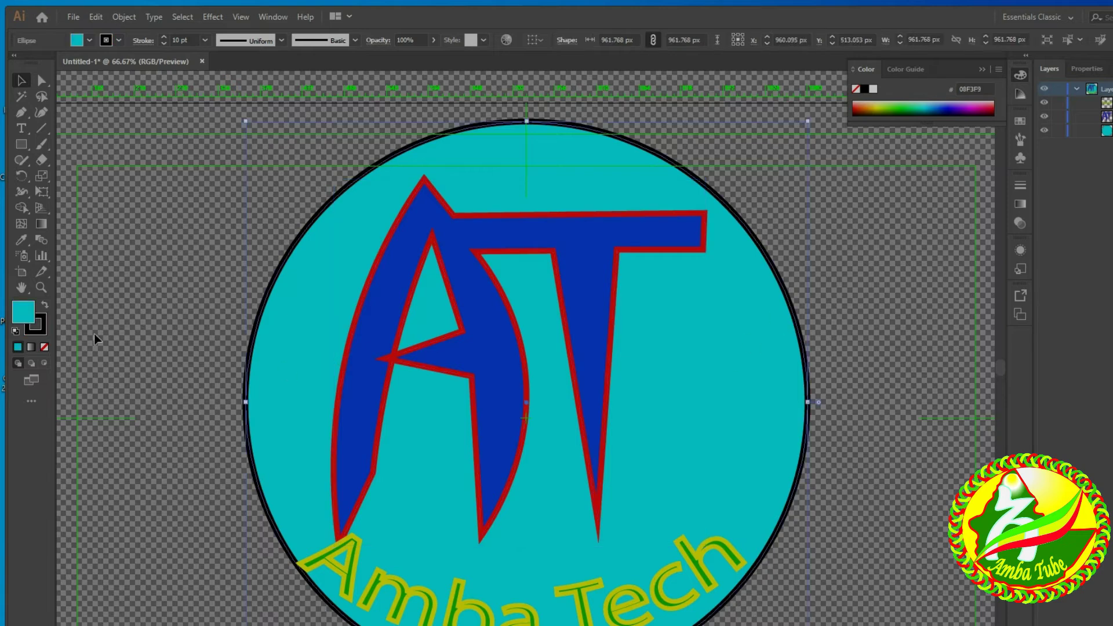
{"action": "left_click", "coordinate": [31, 347]}
Make the circle's gradient radial with a green outer colour.
{"action": "double_click", "coordinate": [979, 304]}
{"action": "left_click", "coordinate": [936, 200]}
{"action": "double_click", "coordinate": [979, 304]}
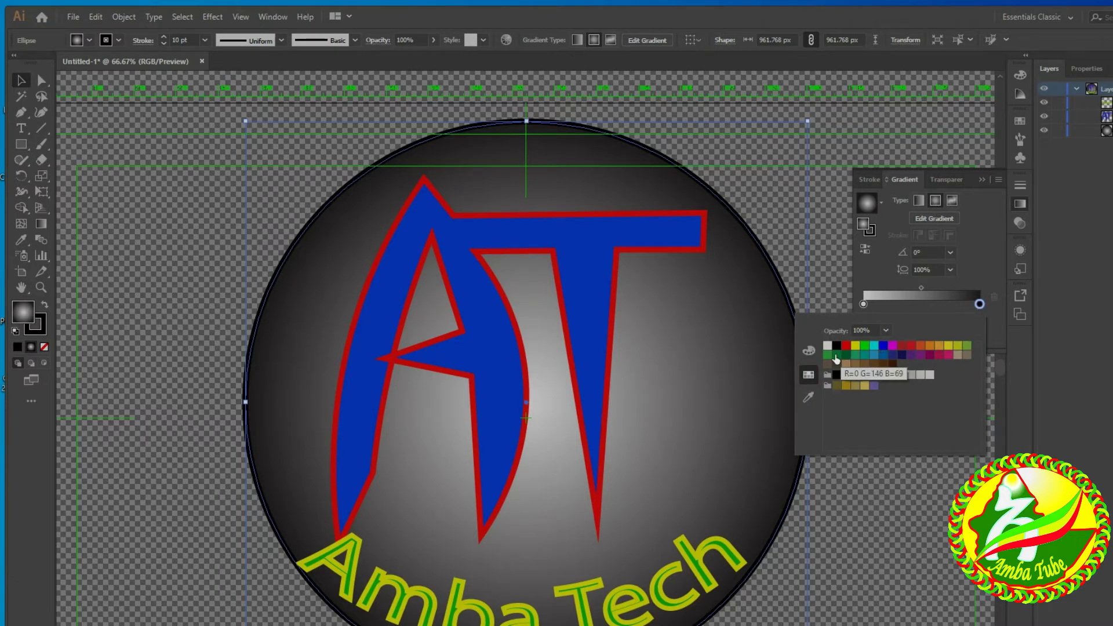
{"action": "left_click", "coordinate": [836, 355]}
{"action": "left_click_drag", "start_coordinate": [921, 287], "coordinate": [953, 288]}
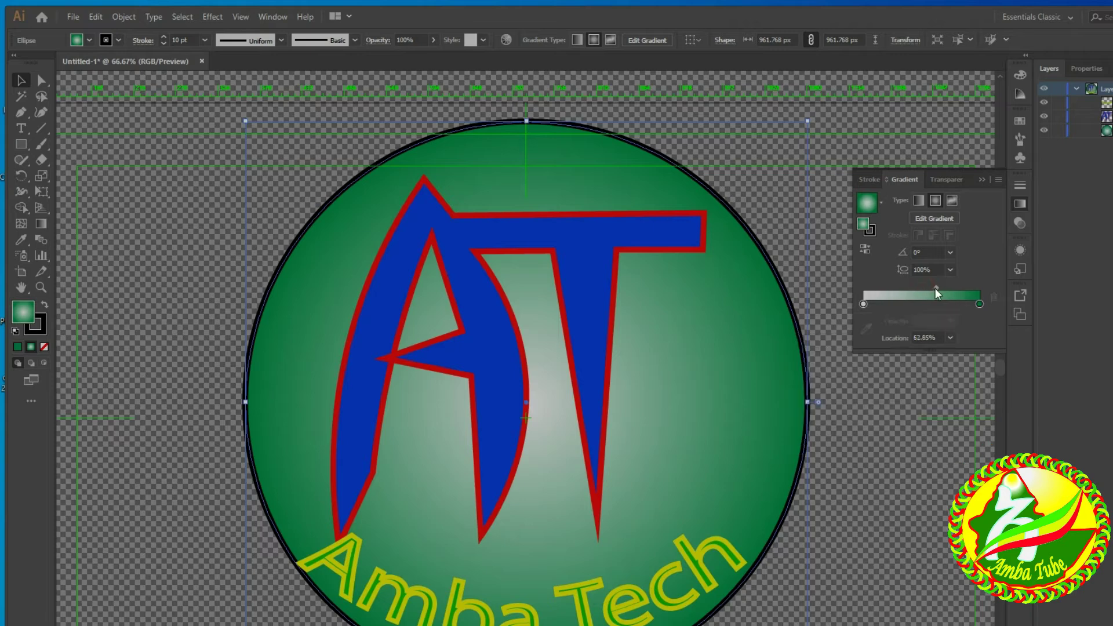
Add a yellow middle stop to the gradient and shift it outward.
{"action": "double_click", "coordinate": [916, 302]}
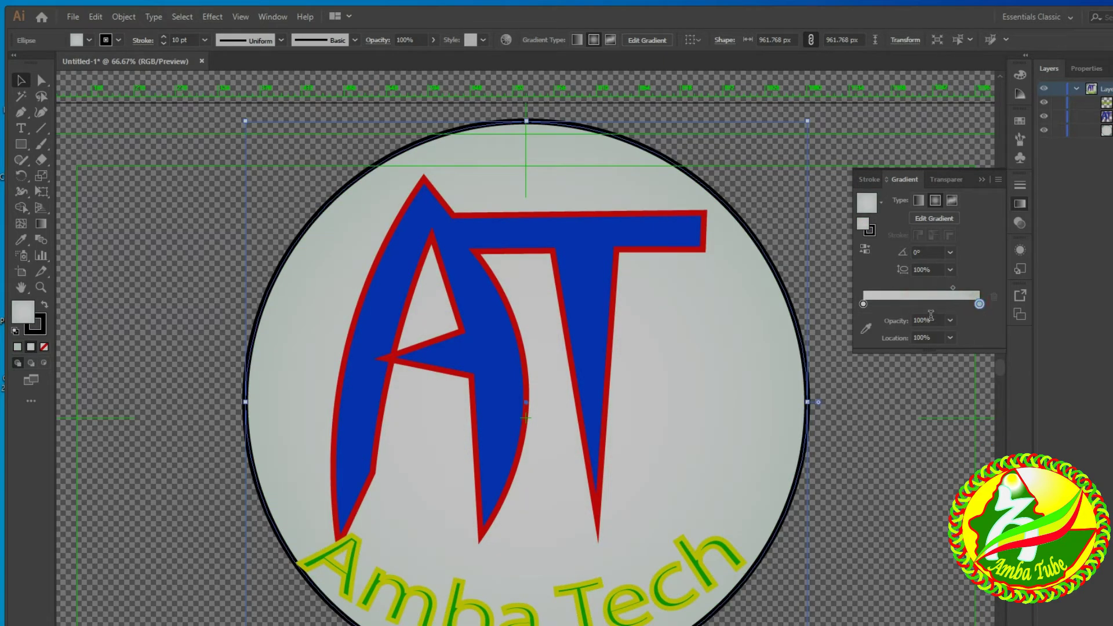
{"action": "left_click", "coordinate": [932, 304]}
{"action": "double_click", "coordinate": [932, 304]}
{"action": "left_click", "coordinate": [855, 346]}
{"action": "left_click", "coordinate": [942, 303]}
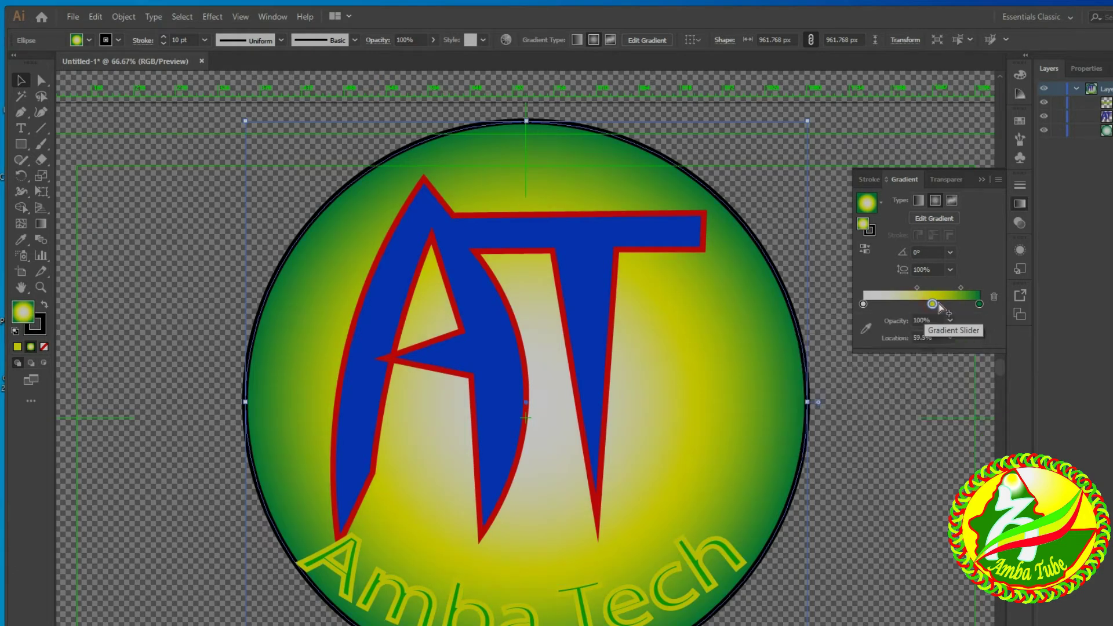
{"action": "left_click_drag", "start_coordinate": [945, 305], "coordinate": [971, 288]}
{"action": "left_click", "coordinate": [980, 304]}
Add a red stop and a white centre stop to the gradient, widening the white.
{"action": "double_click", "coordinate": [863, 304]}
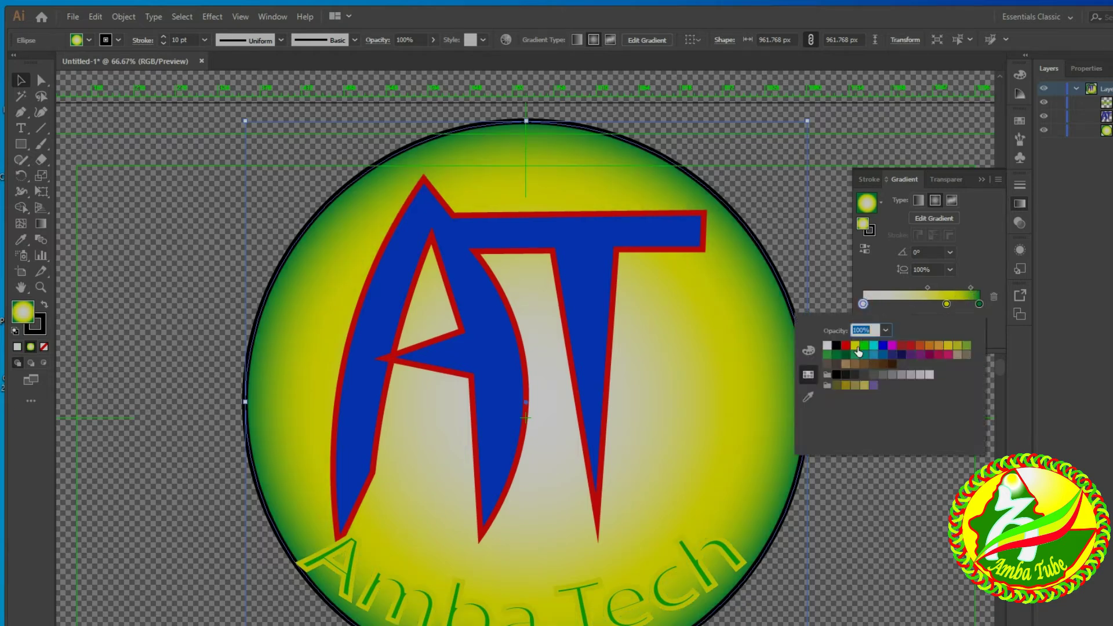
{"action": "left_click", "coordinate": [846, 346]}
{"action": "left_click", "coordinate": [929, 290]}
{"action": "mouse_move", "coordinate": [927, 288]}
{"action": "left_mouse_down"}
{"action": "mouse_move", "coordinate": [902, 288]}
{"action": "mouse_move", "coordinate": [924, 288]}
{"action": "left_mouse_up"}
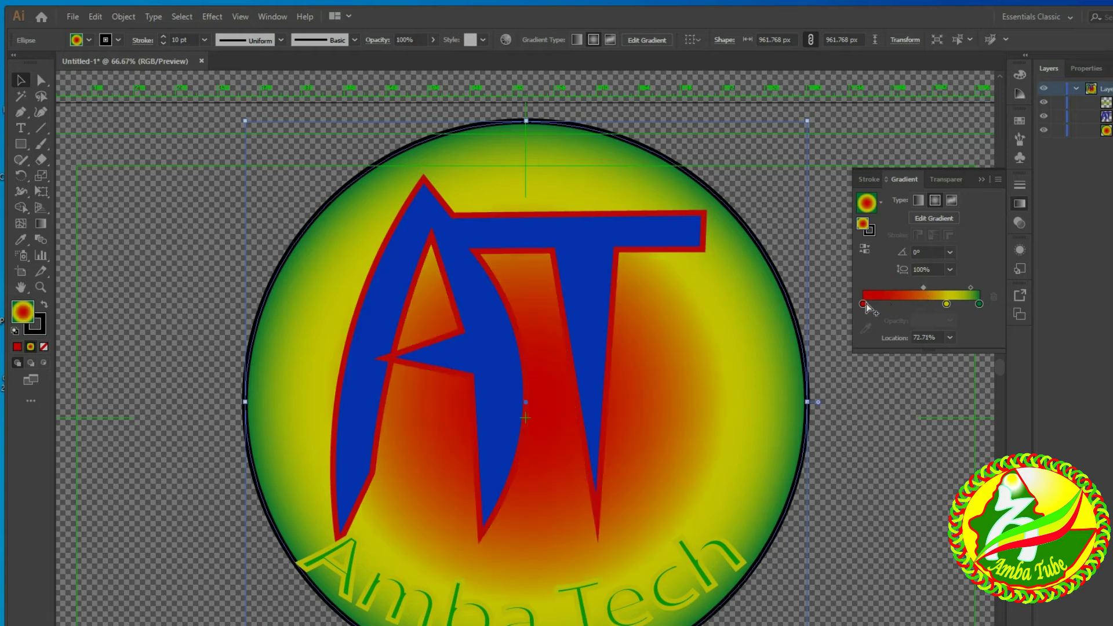
{"action": "left_click", "coordinate": [914, 304]}
{"action": "left_click", "coordinate": [881, 304]}
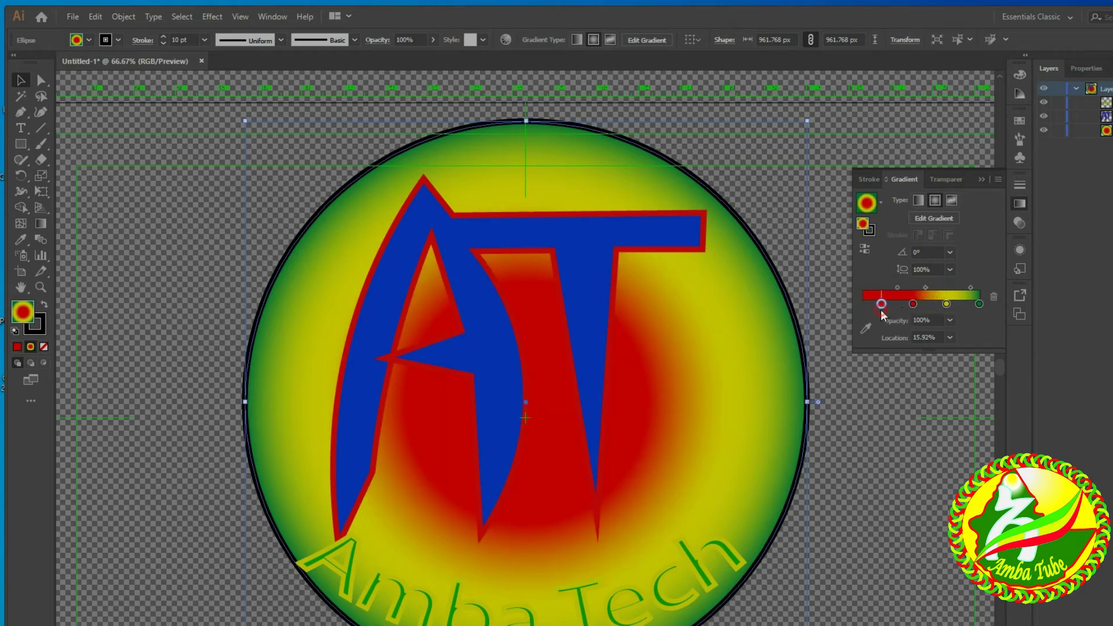
{"action": "double_click", "coordinate": [882, 304]}
{"action": "left_click", "coordinate": [827, 346]}
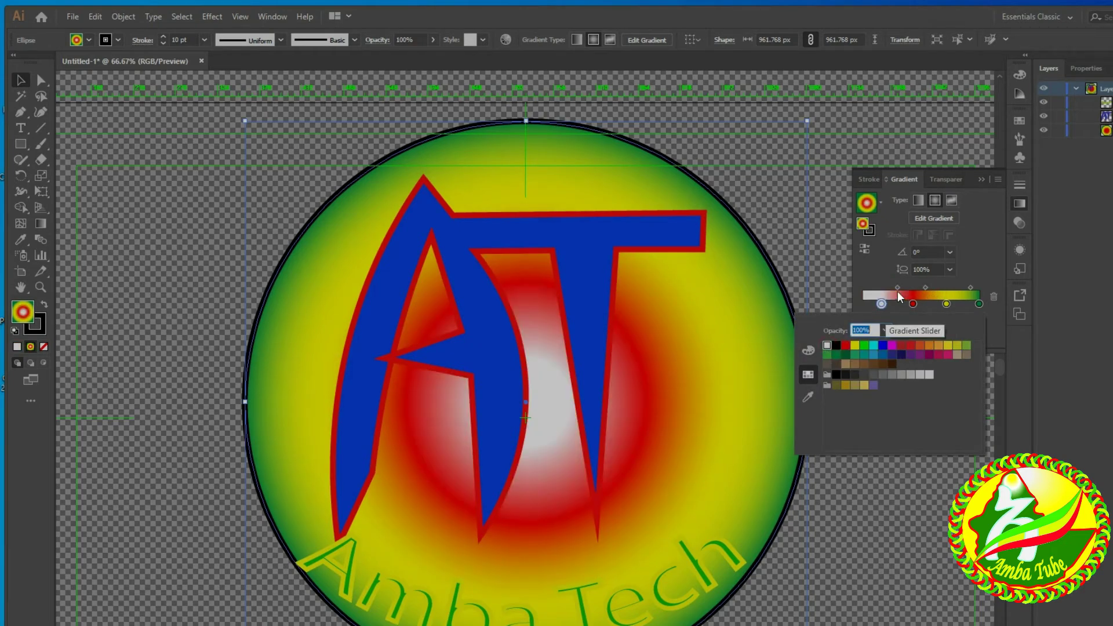
{"action": "key", "text": "Escape"}
{"action": "left_click_drag", "start_coordinate": [913, 304], "coordinate": [965, 304]}
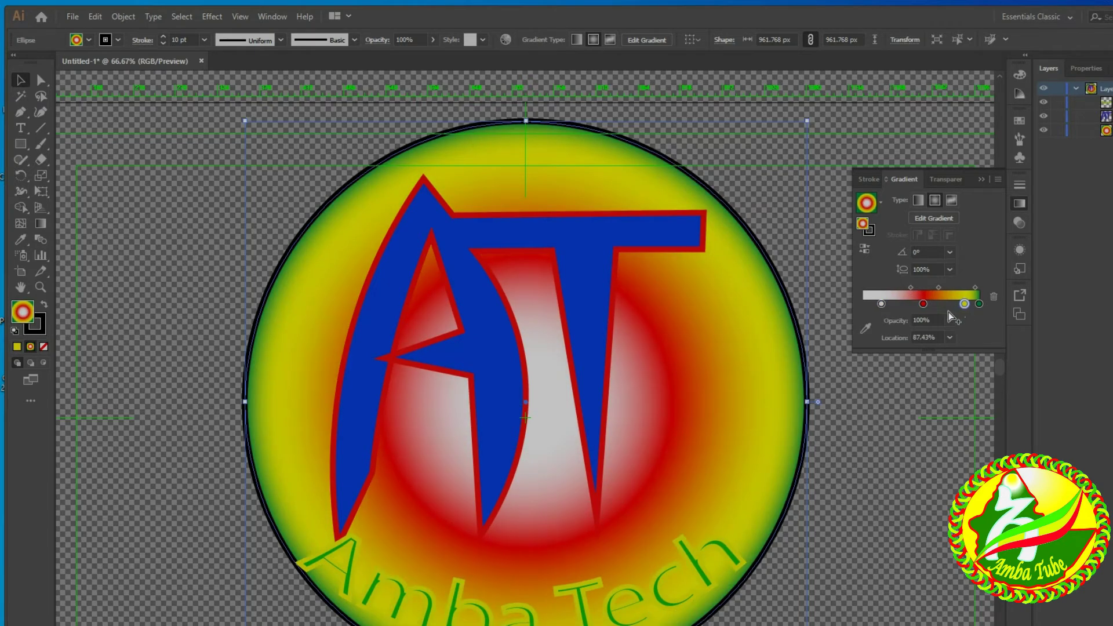
Reposition the red band, then remove the red stop from the gradient.
{"action": "mouse_move", "coordinate": [923, 304]}
{"action": "left_mouse_down"}
{"action": "mouse_move", "coordinate": [952, 287]}
{"action": "mouse_move", "coordinate": [927, 287]}
{"action": "mouse_move", "coordinate": [942, 303]}
{"action": "mouse_move", "coordinate": [946, 287]}
{"action": "left_mouse_up"}
{"action": "left_click", "coordinate": [934, 287]}
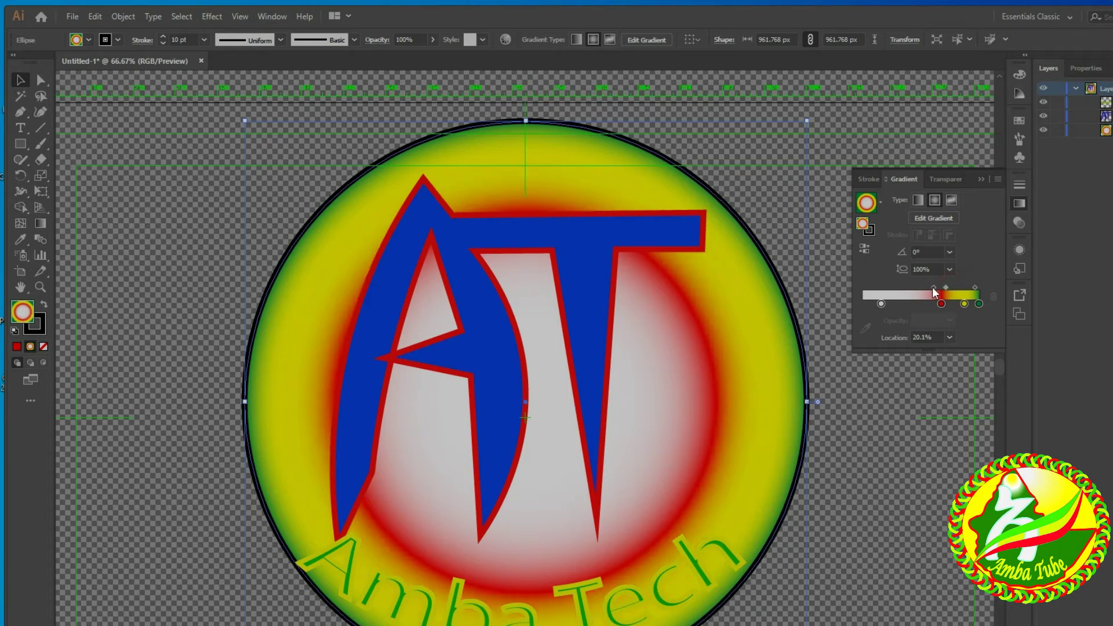
{"action": "mouse_move", "coordinate": [941, 303]}
{"action": "left_mouse_down"}
{"action": "mouse_move", "coordinate": [924, 288]}
{"action": "mouse_move", "coordinate": [966, 304]}
{"action": "left_mouse_up"}
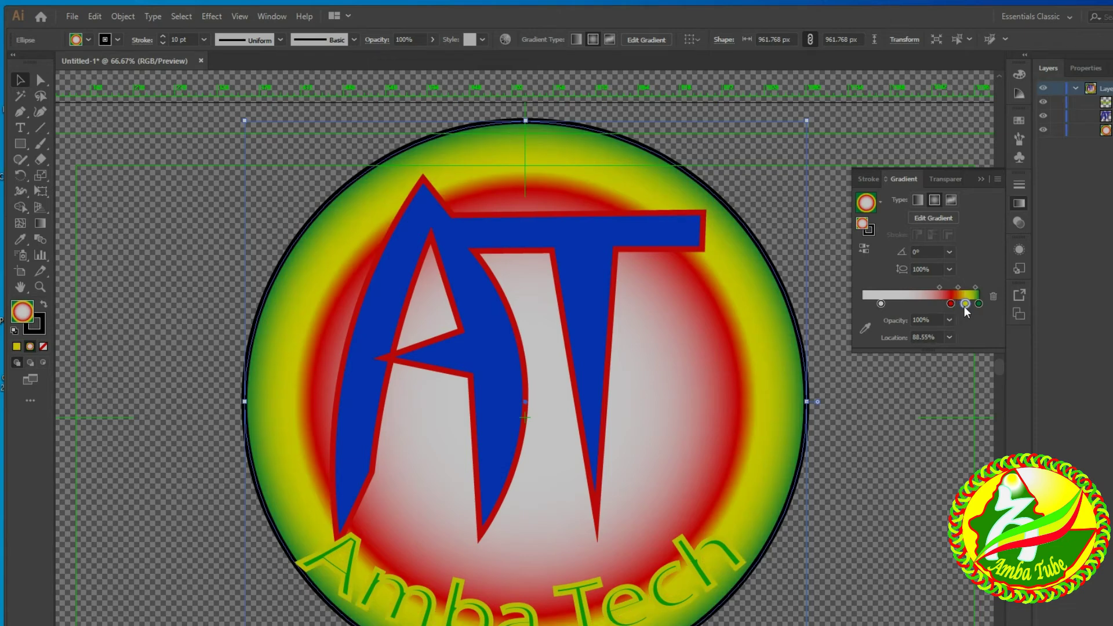
{"action": "left_click_drag", "start_coordinate": [951, 303], "coordinate": [937, 376]}
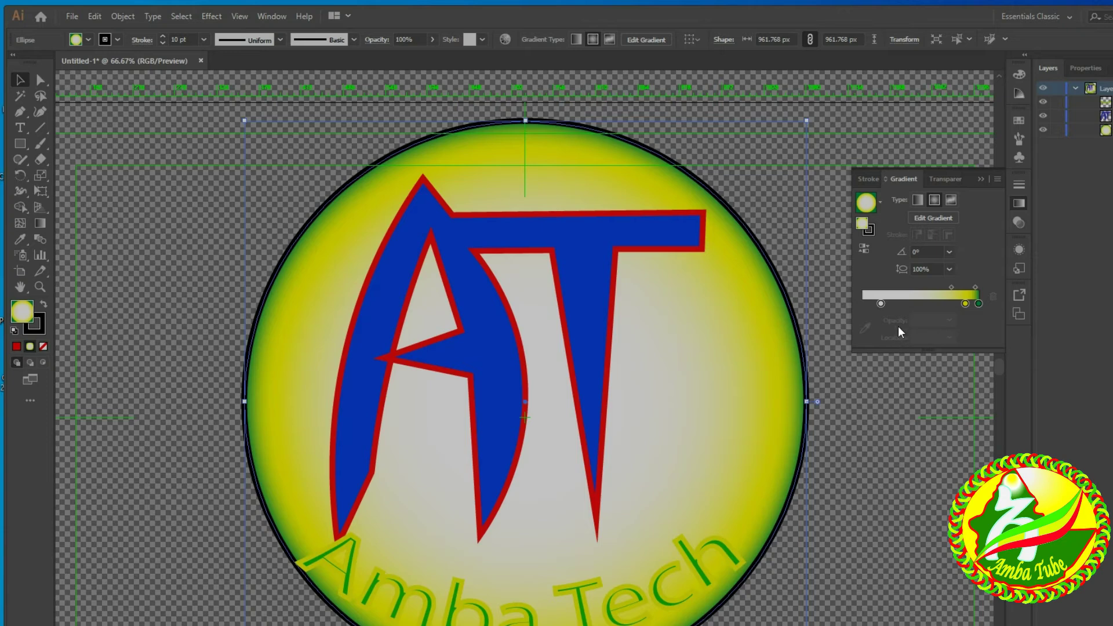
Give the gradient circle a green 05AF15 outline.
{"action": "left_click", "coordinate": [27, 326]}
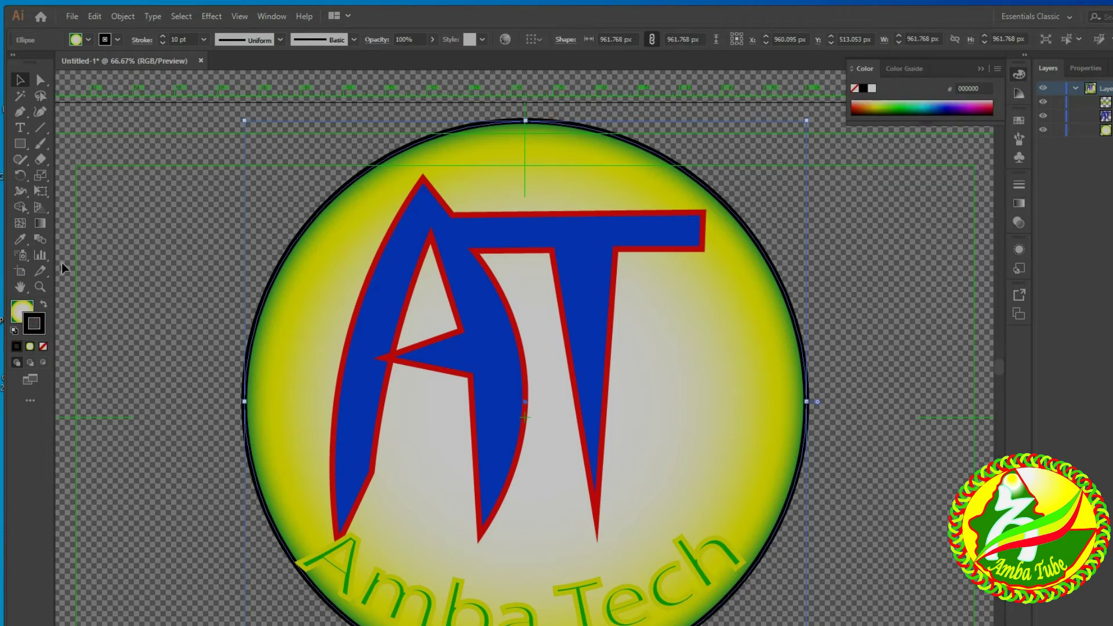
{"action": "double_click", "coordinate": [33, 323]}
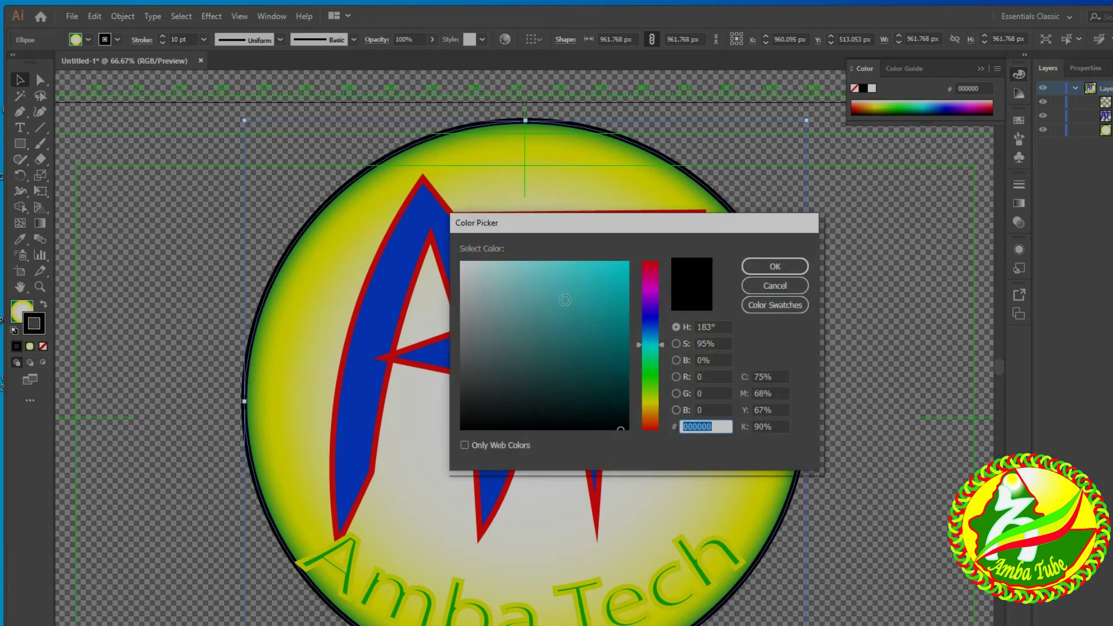
{"action": "left_click", "coordinate": [651, 377]}
{"action": "left_click", "coordinate": [623, 312]}
{"action": "left_click", "coordinate": [776, 266]}
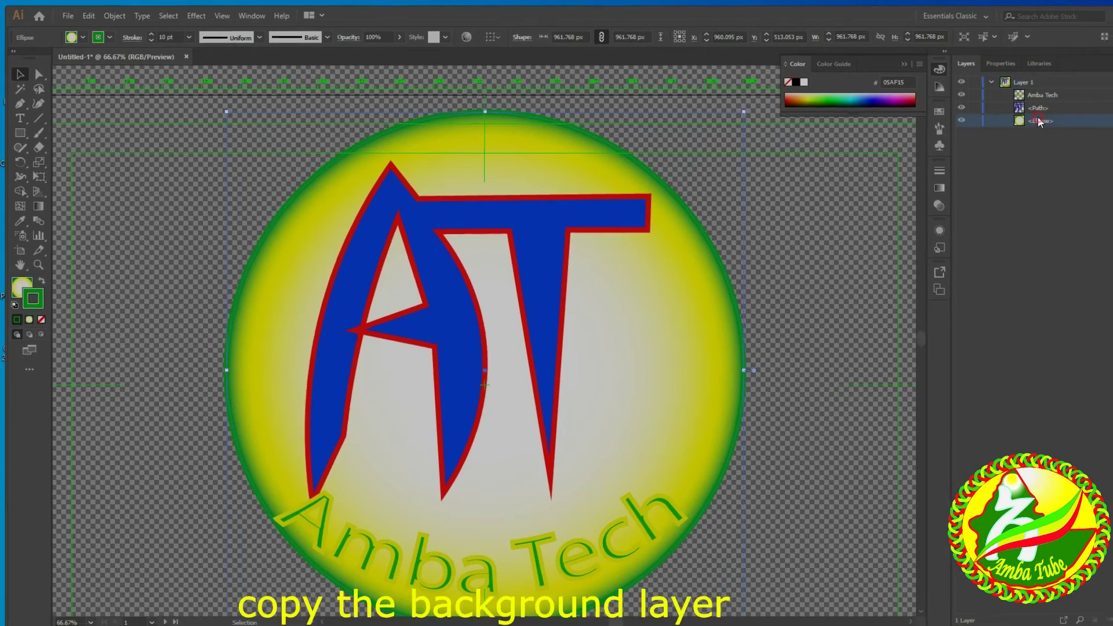
Duplicate the circle, move the copy below the AT path, and remove its fill.
{"action": "key", "text": "ctrl+c"}
{"action": "key", "text": "ctrl+v"}
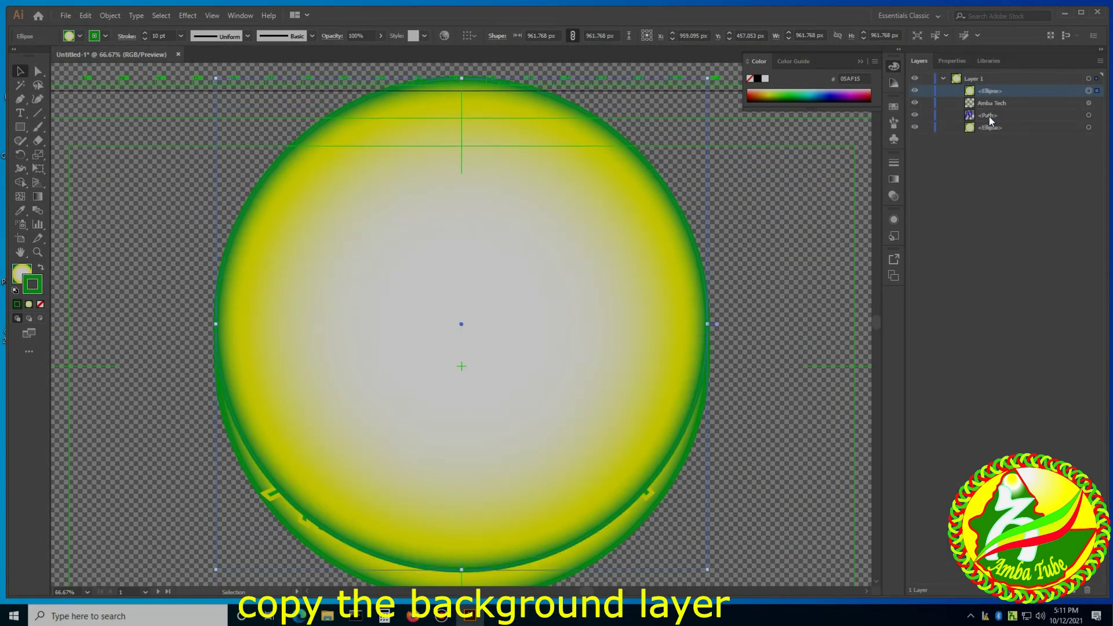
{"action": "left_click_drag", "start_coordinate": [995, 103], "coordinate": [992, 121]}
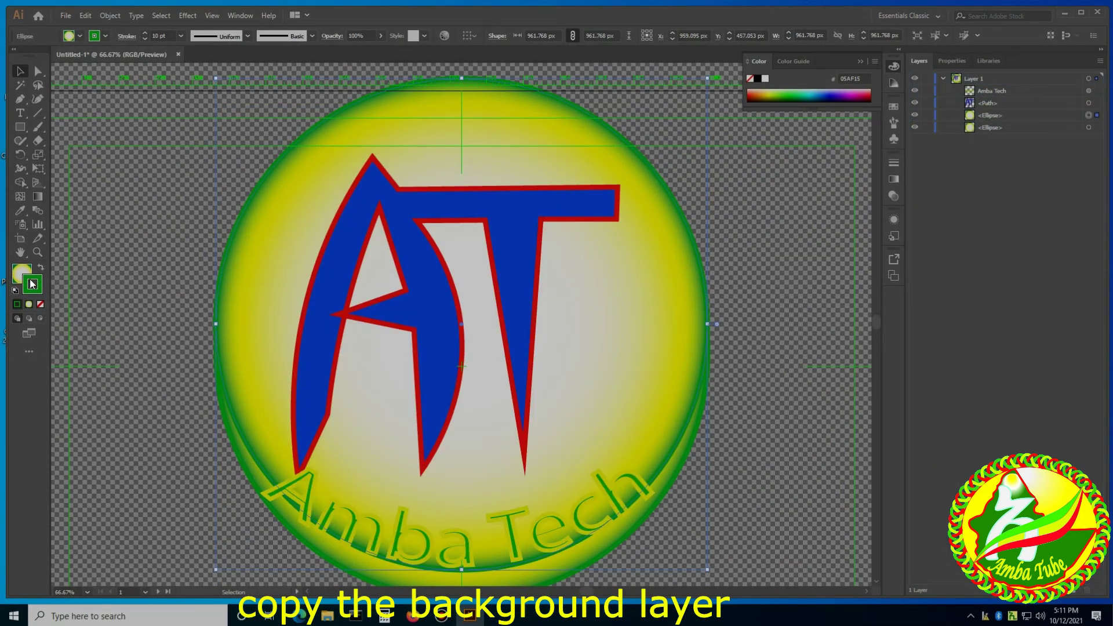
{"action": "left_click", "coordinate": [40, 304]}
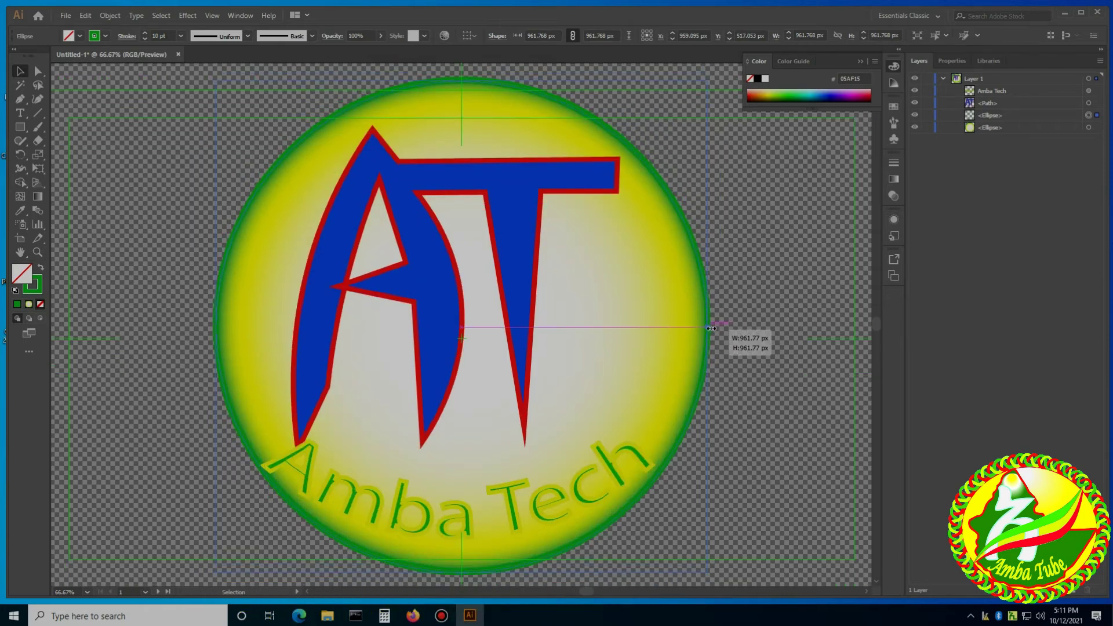
{"action": "left_click_drag", "start_coordinate": [711, 328], "coordinate": [713, 328]}
Give the copy a yellow F9F908 outline and enlarge it into a ring of about 979 px.
{"action": "double_click", "coordinate": [32, 284]}
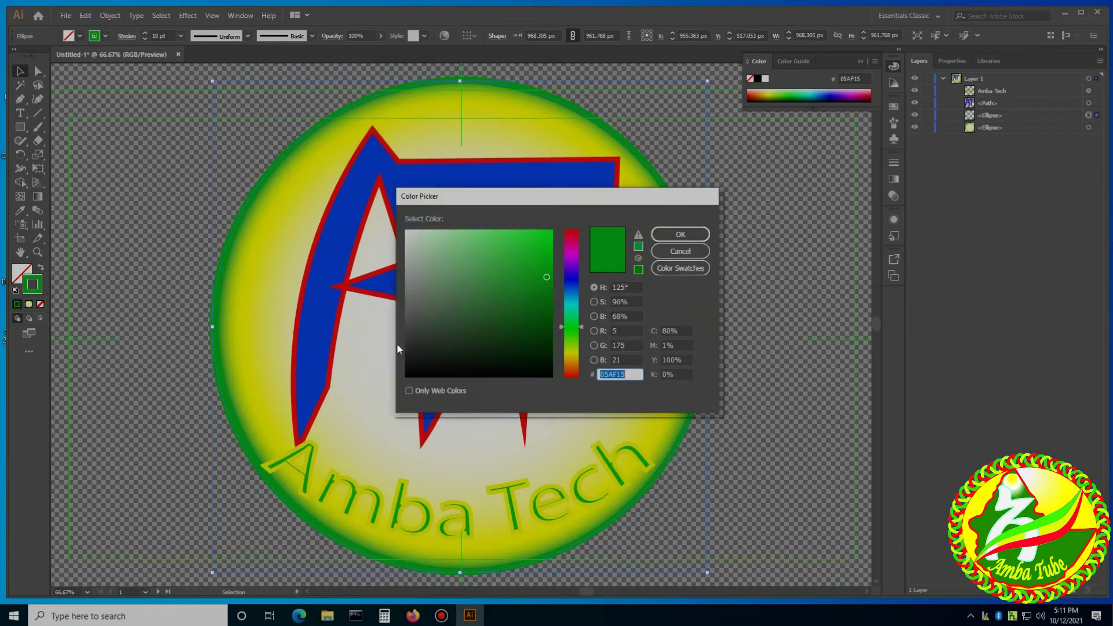
{"action": "left_click", "coordinate": [545, 231]}
{"action": "left_click", "coordinate": [676, 234]}
{"action": "left_click_drag", "start_coordinate": [460, 80], "coordinate": [460, 73]}
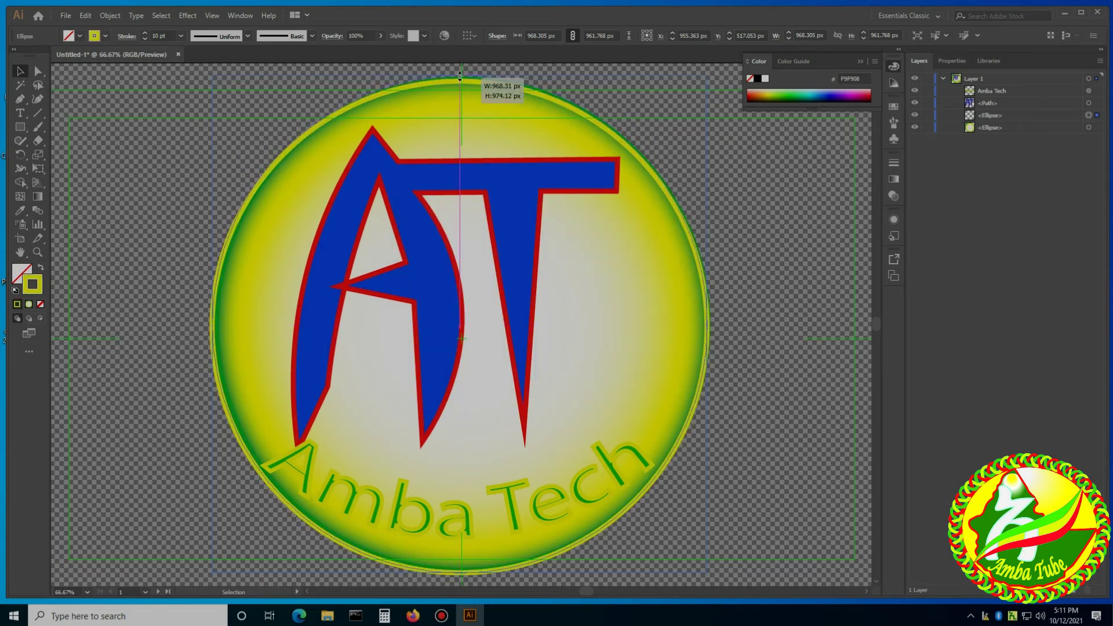
{"action": "left_click_drag", "start_coordinate": [460, 573], "coordinate": [460, 577]}
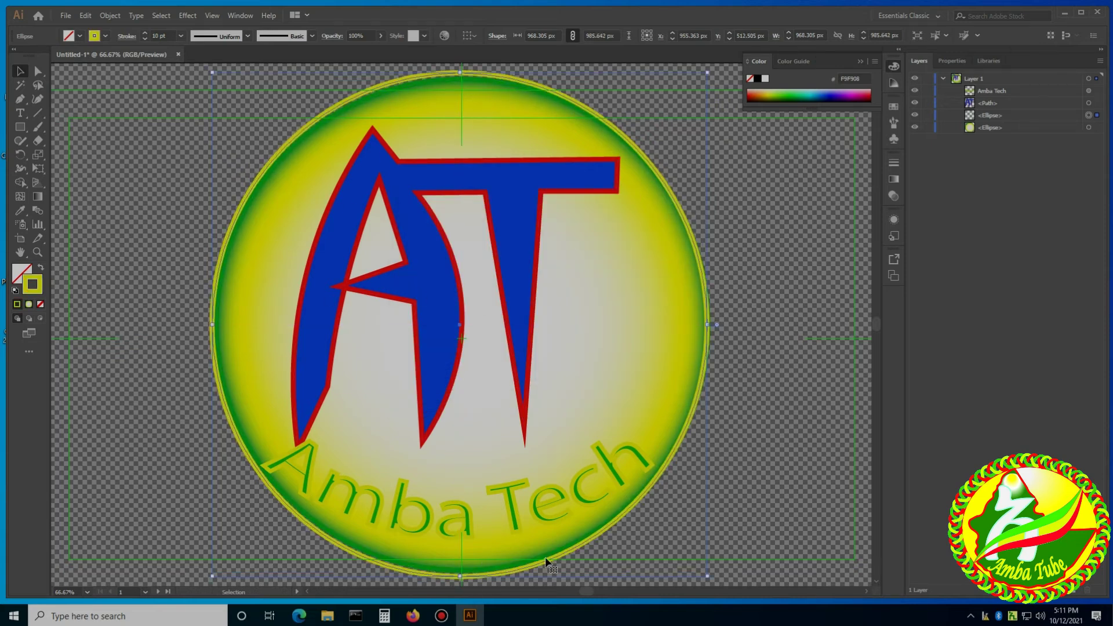
{"action": "left_click_drag", "start_coordinate": [460, 74], "coordinate": [468, 81]}
{"action": "left_click_drag", "start_coordinate": [460, 86], "coordinate": [459, 85]}
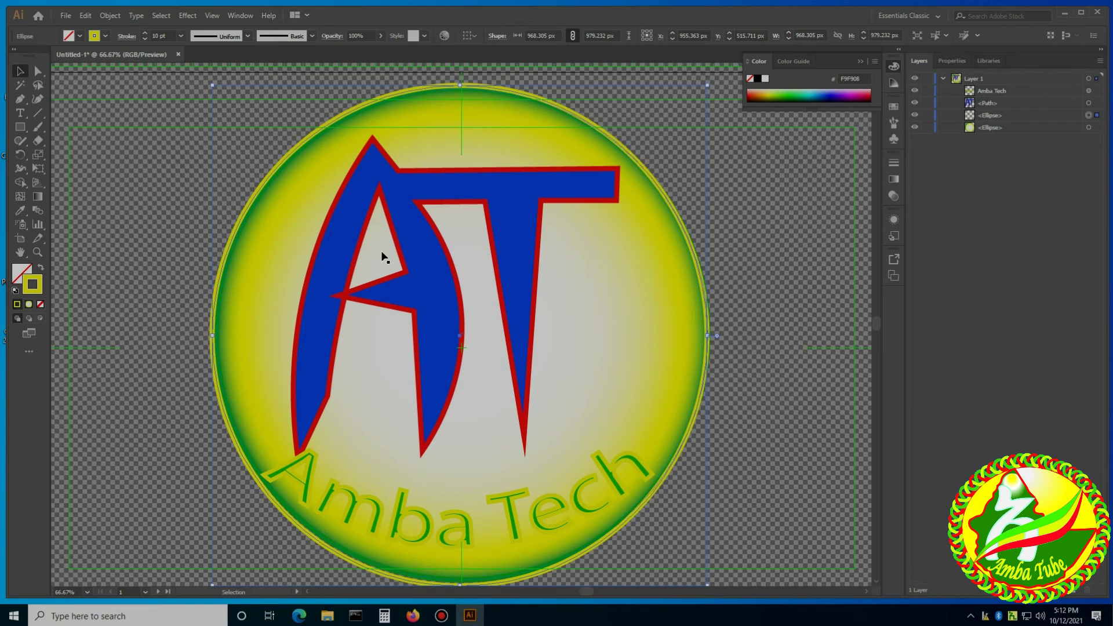
{"action": "key", "text": "Right"}
{"action": "key", "text": "Right"}
{"action": "key", "text": "Right"}
{"action": "key", "text": "Right"}
{"action": "key", "text": "Right"}
{"action": "key", "text": "Right"}
{"action": "key", "text": "Right"}
{"action": "left_click", "coordinate": [798, 270]}
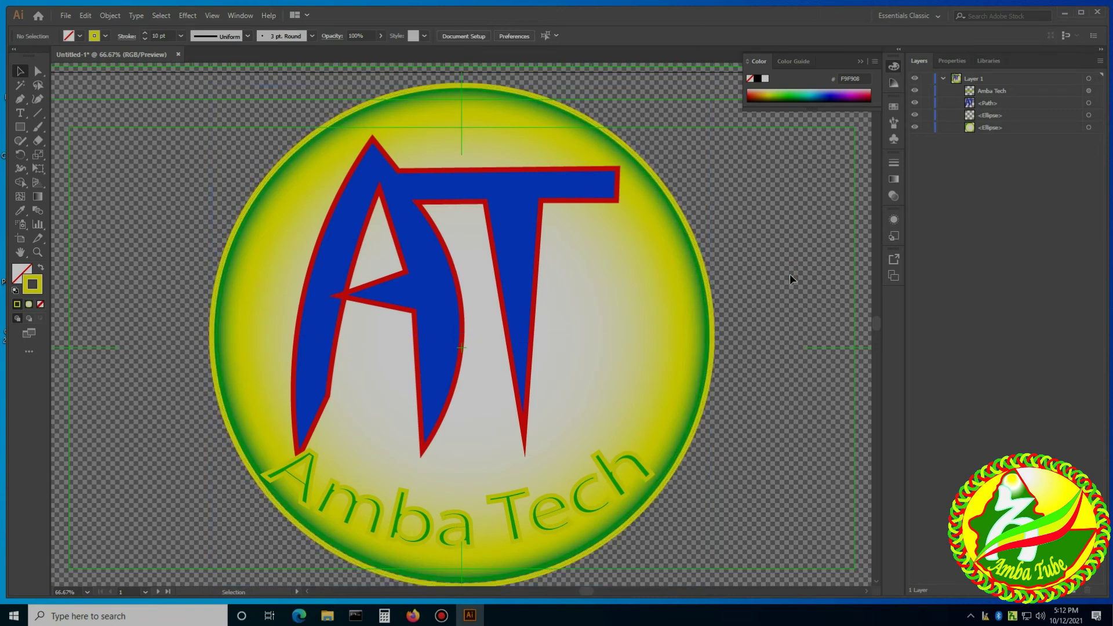
Change the arched Amba Tech text's outline to blue and deselect it.
{"action": "scroll", "coordinate": [490, 350], "scroll_direction": "down", "scroll_amount": 1}
{"action": "scroll", "coordinate": [462, 254], "scroll_direction": "down", "scroll_amount": 2}
{"action": "left_click", "coordinate": [417, 464]}
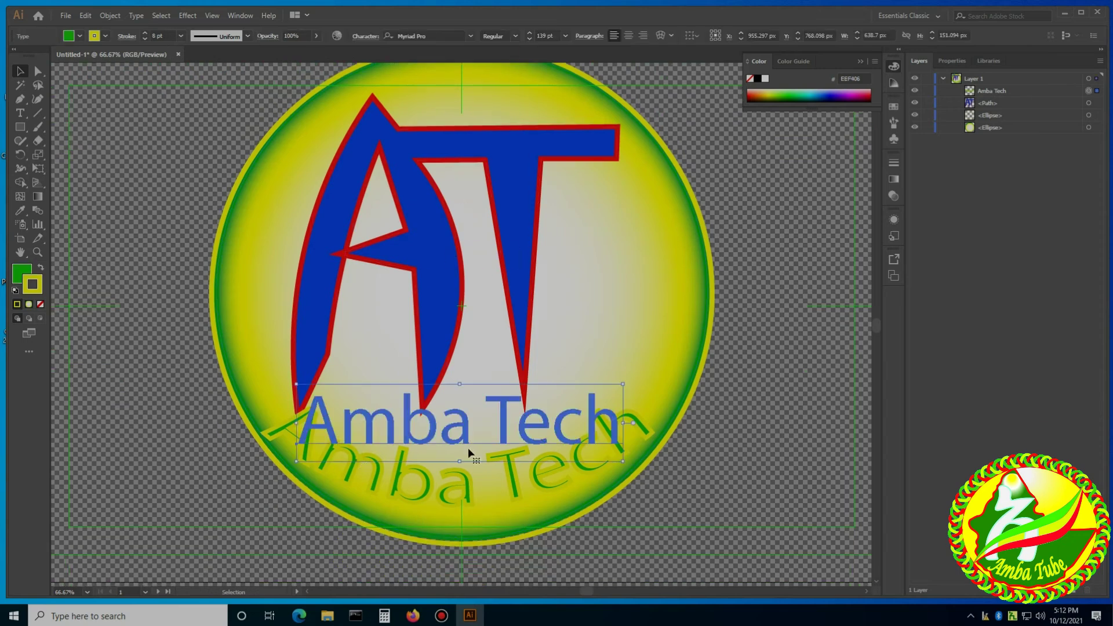
{"action": "double_click", "coordinate": [32, 285]}
{"action": "left_click", "coordinate": [574, 287]}
{"action": "left_click", "coordinate": [680, 234]}
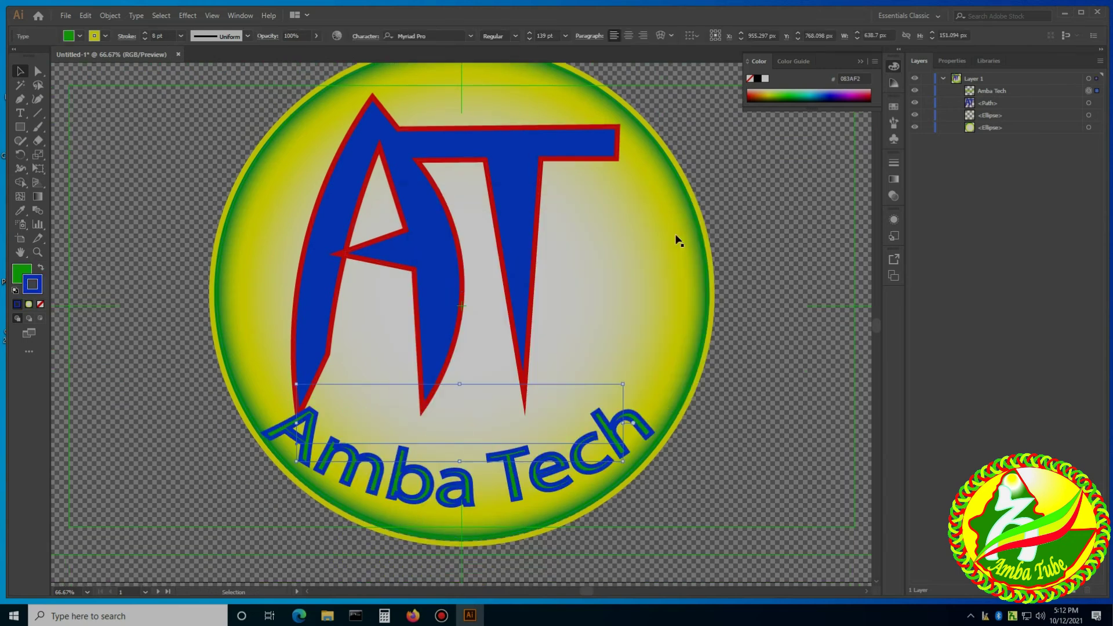
{"action": "left_click", "coordinate": [809, 414]}
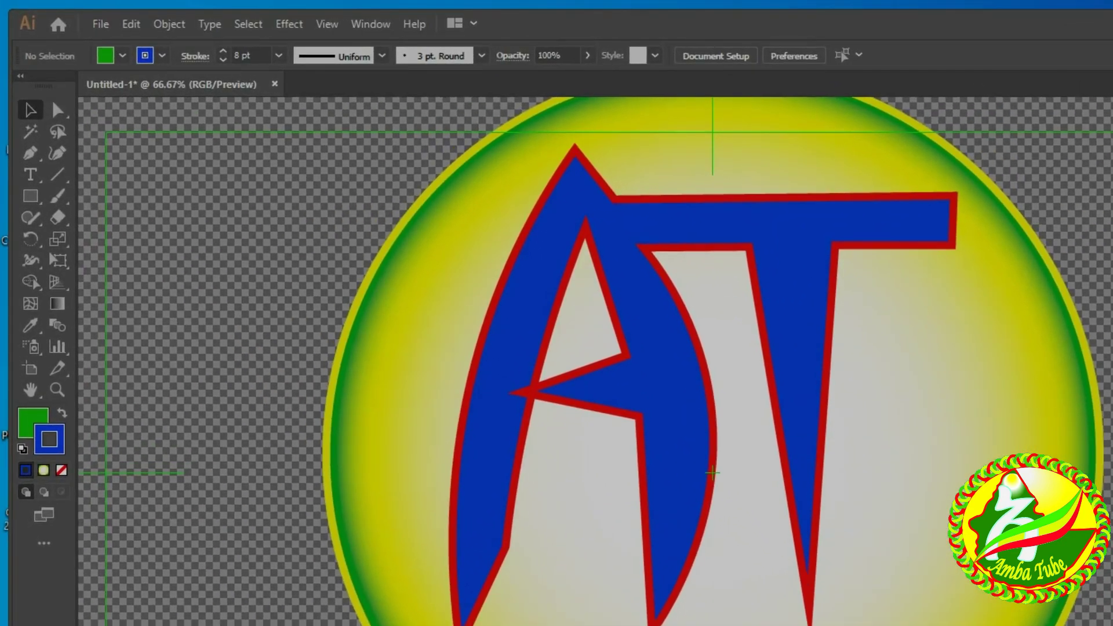
{"action": "scroll", "coordinate": [490, 268], "scroll_direction": "up", "scroll_amount": 1}
{"action": "scroll", "coordinate": [490, 269], "scroll_direction": "up", "scroll_amount": 1}
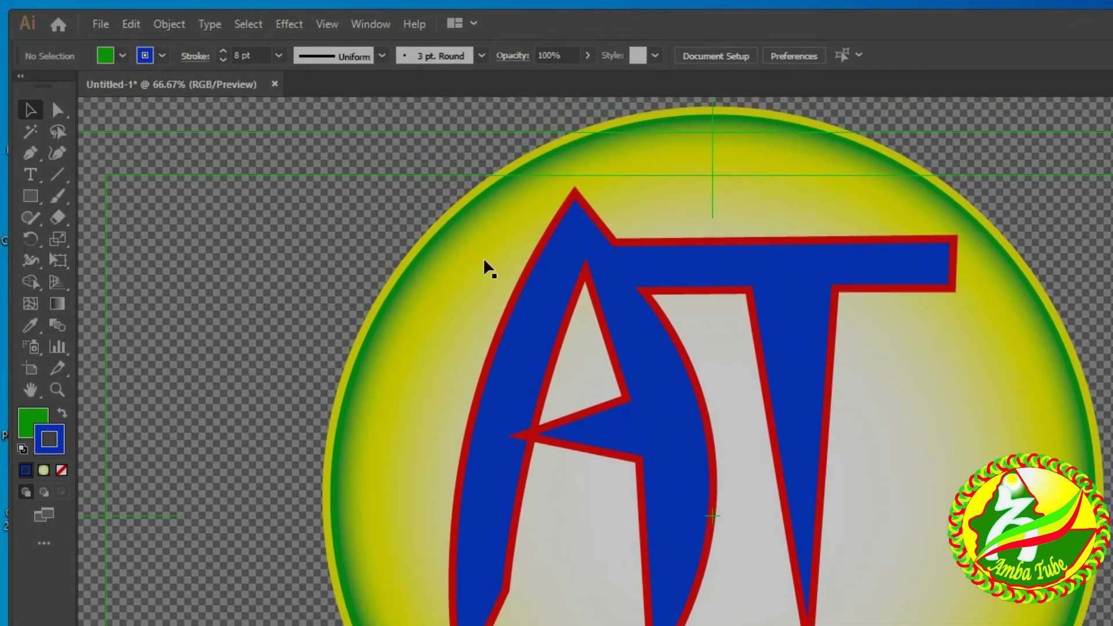
{"action": "left_click", "coordinate": [100, 24]}
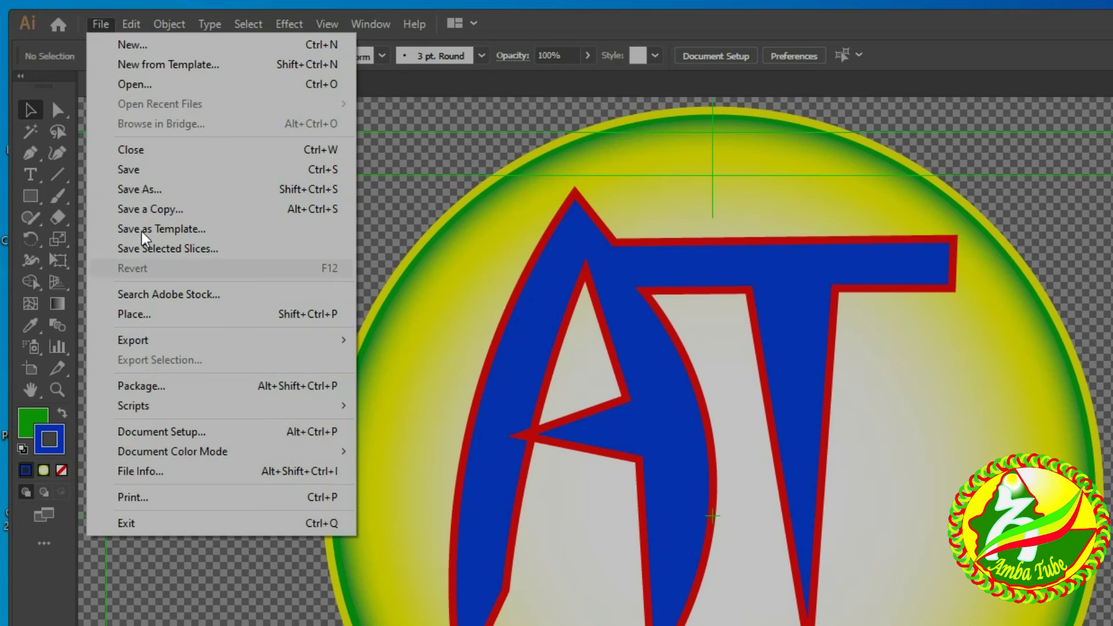
Save the logo as 'Amba tech Logo.ai', accepting the default Illustrator options.
{"action": "left_click", "coordinate": [142, 189]}
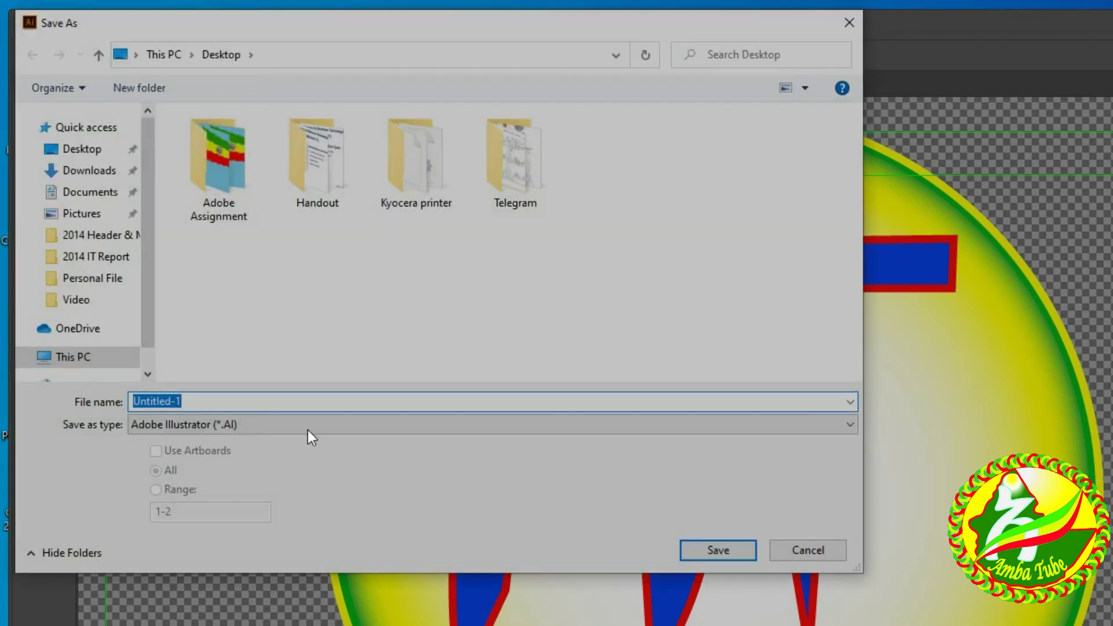
{"action": "type", "text": "Amba tech"}
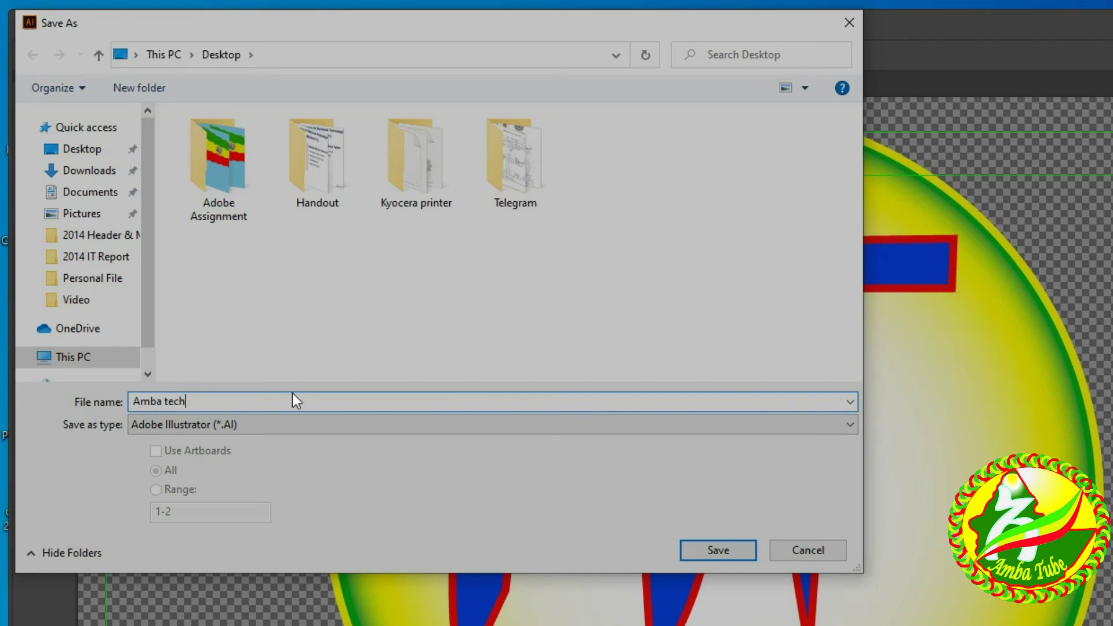
{"action": "type", "text": " Logo"}
{"action": "left_click", "coordinate": [710, 554]}
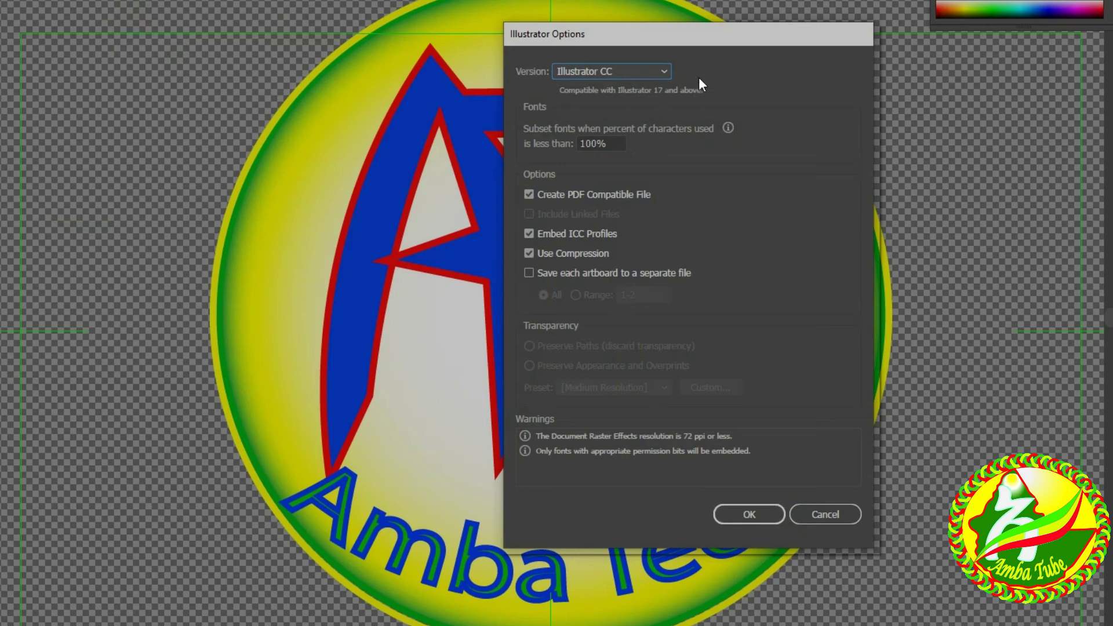
{"action": "left_click", "coordinate": [749, 515]}
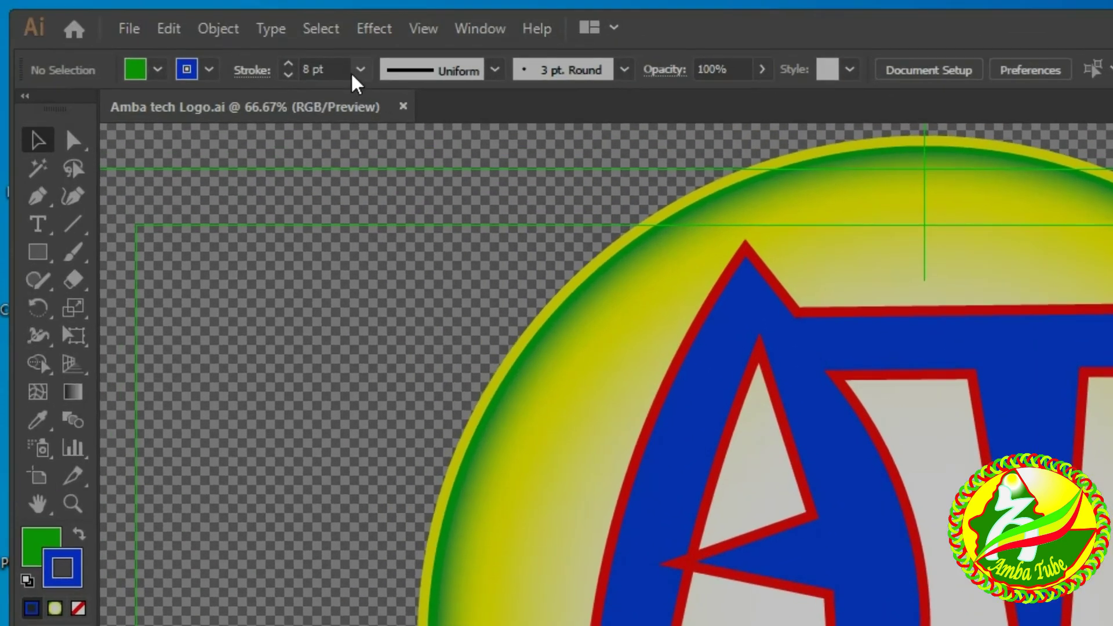
Export the artwork as an 'Amba tech Logo' JPEG using the RGB colour model.
{"action": "left_click", "coordinate": [139, 25]}
{"action": "mouse_move", "coordinate": [279, 439]}
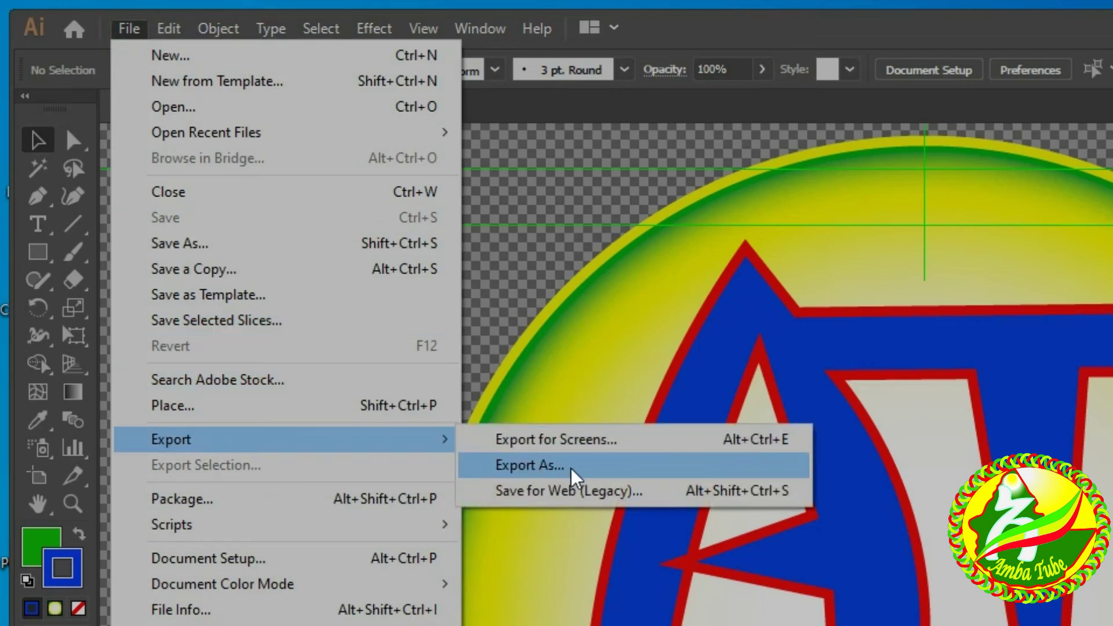
{"action": "left_click", "coordinate": [568, 472]}
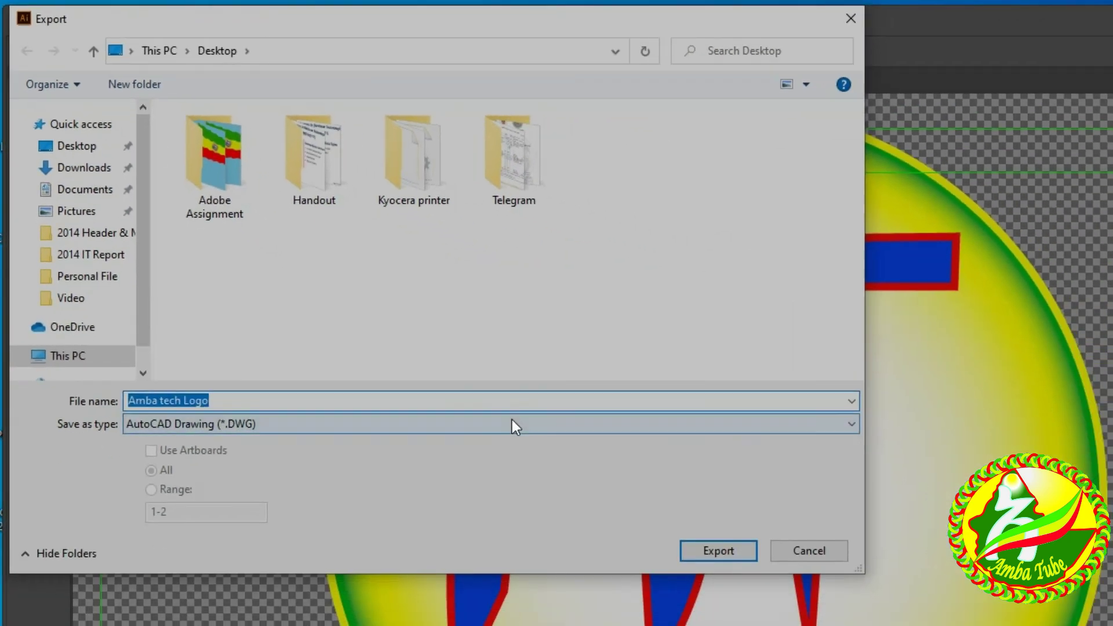
{"action": "left_click", "coordinate": [513, 422]}
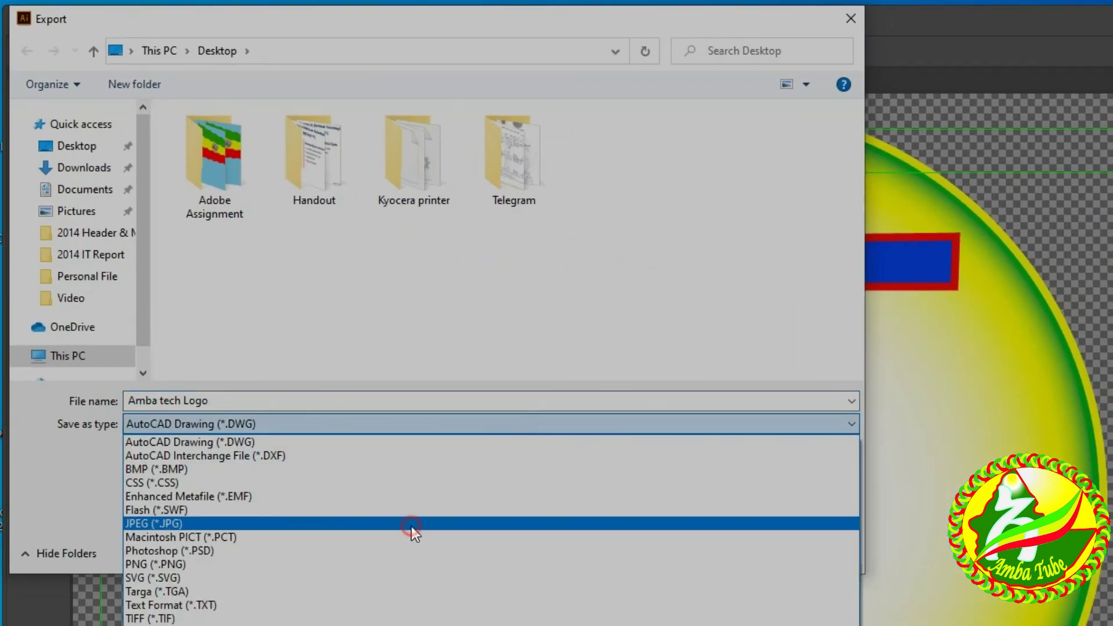
{"action": "left_click", "coordinate": [411, 525]}
{"action": "left_click", "coordinate": [713, 547]}
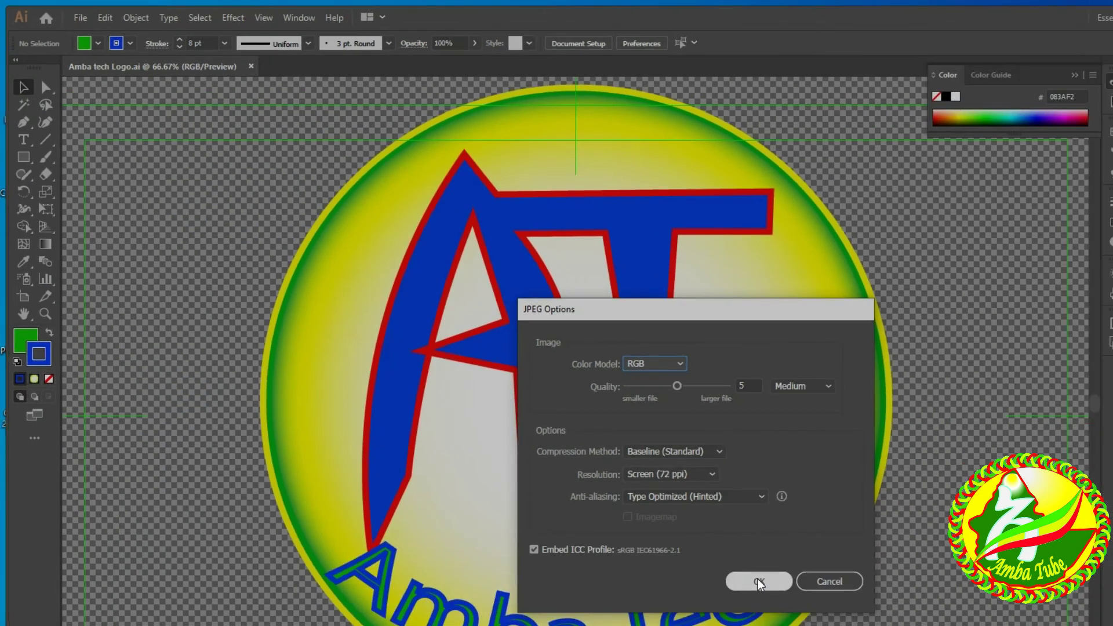
{"action": "left_click", "coordinate": [682, 365]}
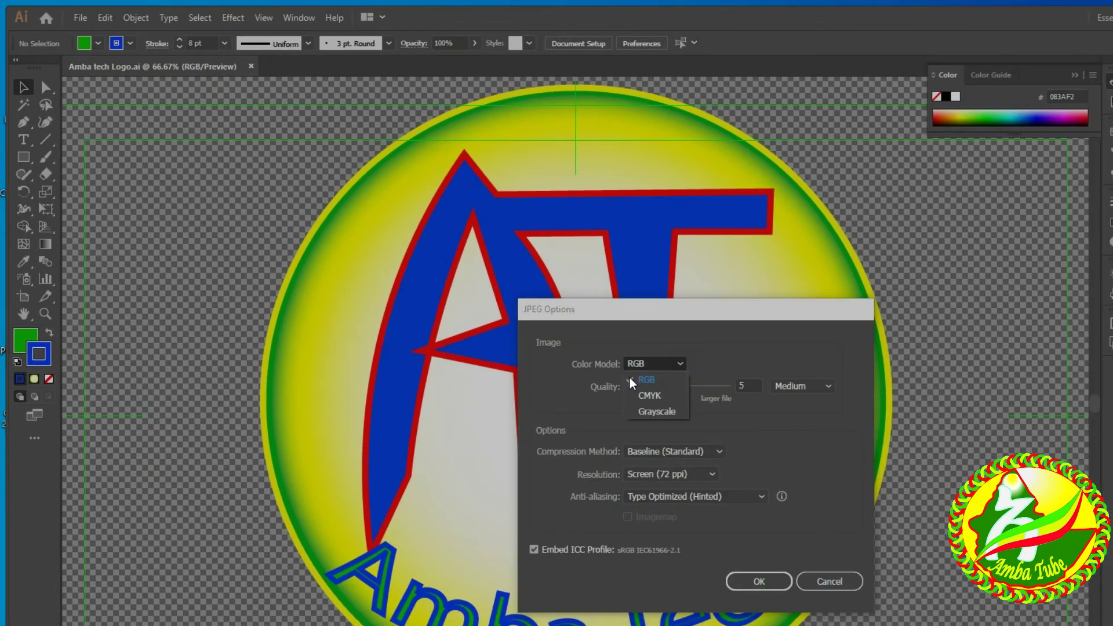
{"action": "left_click", "coordinate": [645, 378]}
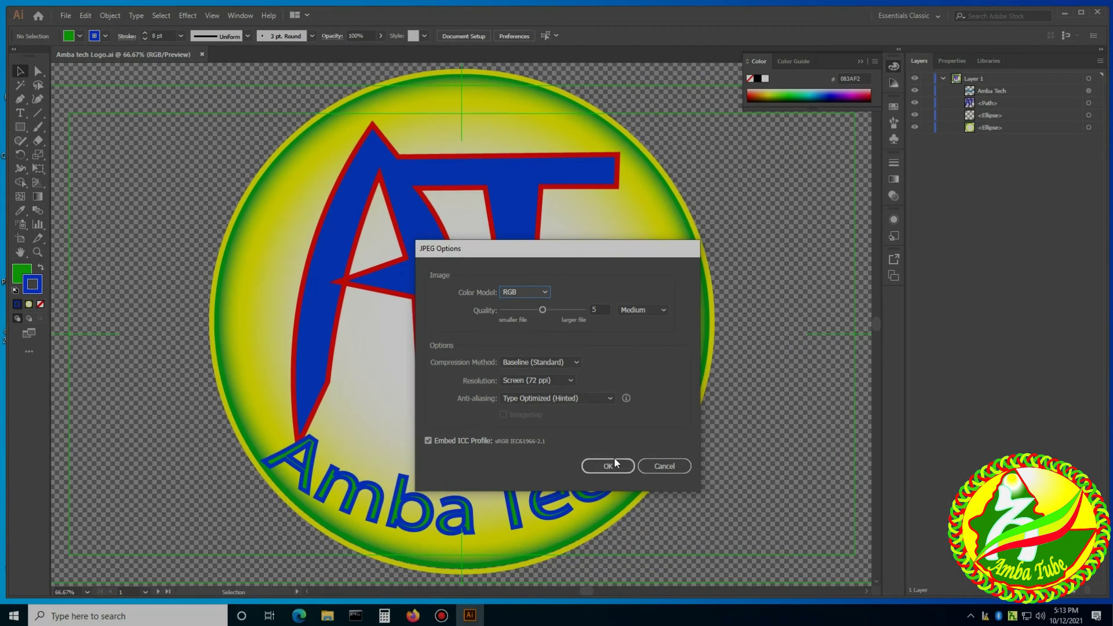
{"action": "left_click", "coordinate": [608, 464]}
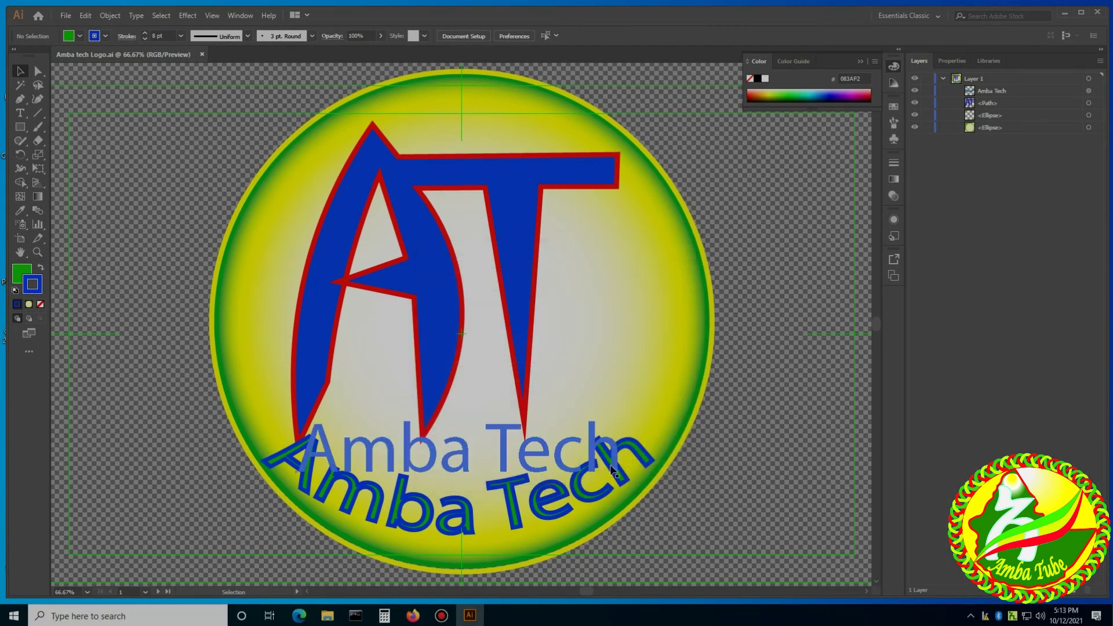
Refresh the desktop and open 'Amba tech Logo.jpg' maximized in Photos.
{"action": "left_click", "coordinate": [1063, 12]}
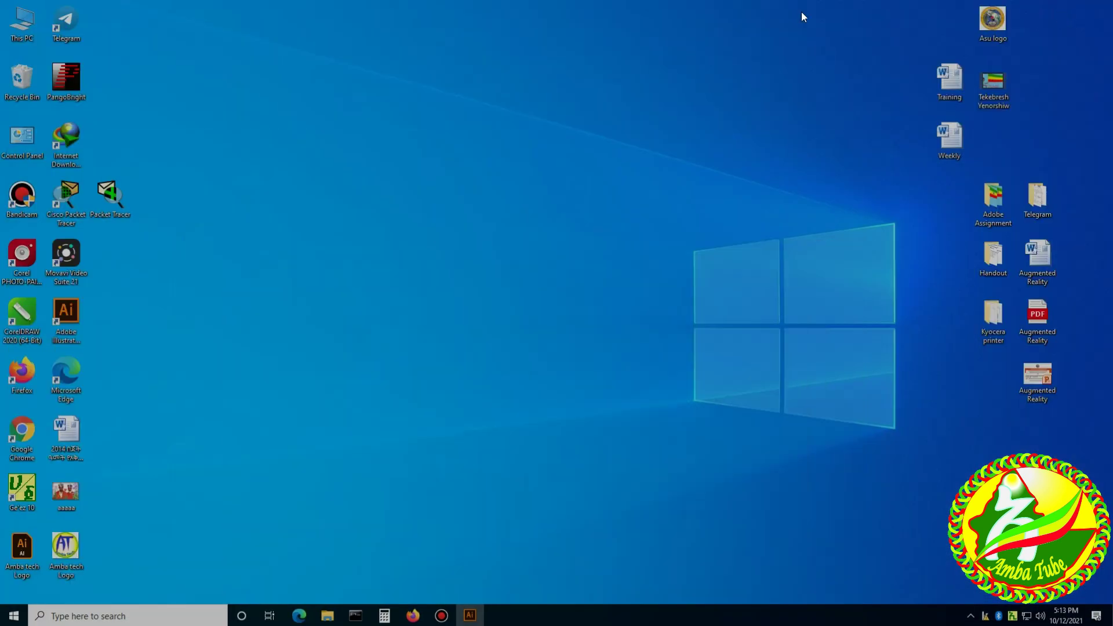
{"action": "right_click", "coordinate": [196, 87]}
{"action": "left_click", "coordinate": [232, 122]}
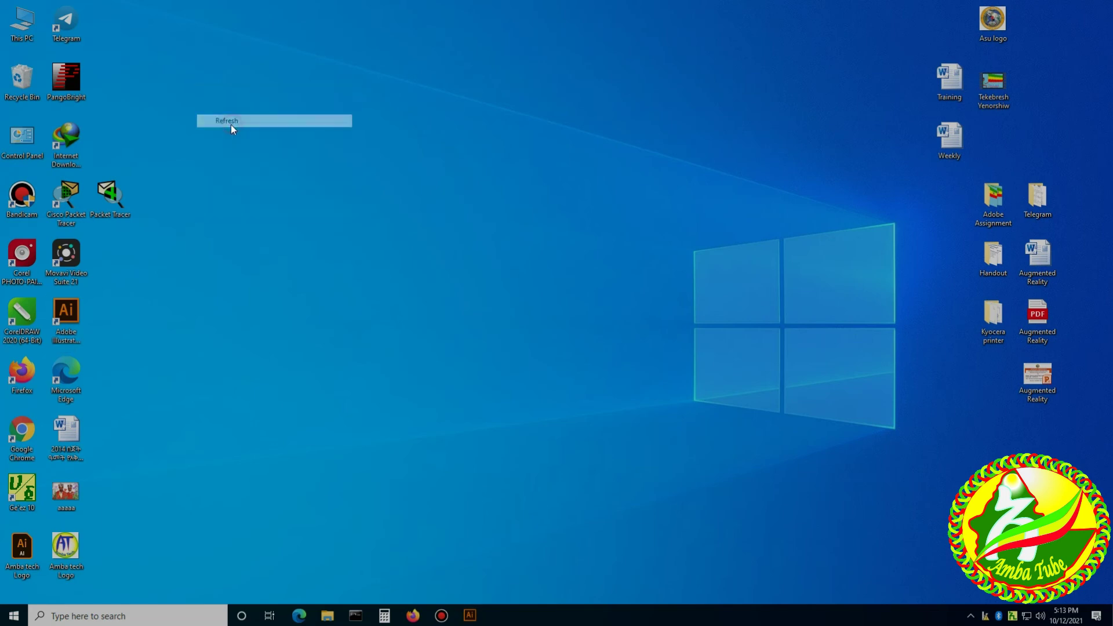
{"action": "double_click", "coordinate": [66, 545]}
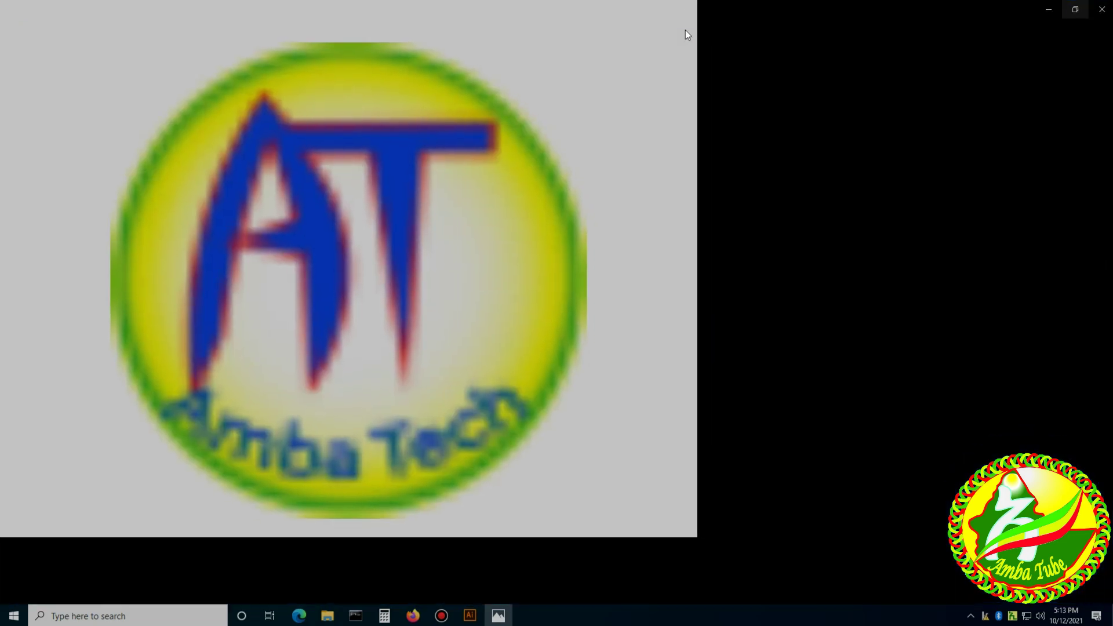
{"action": "left_click", "coordinate": [685, 29]}
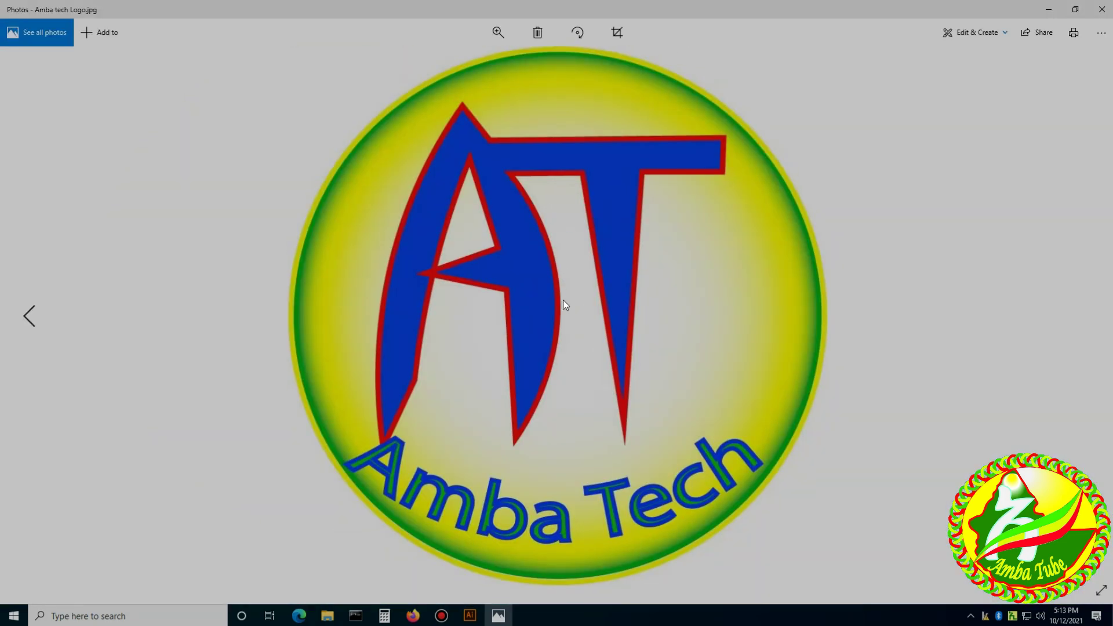